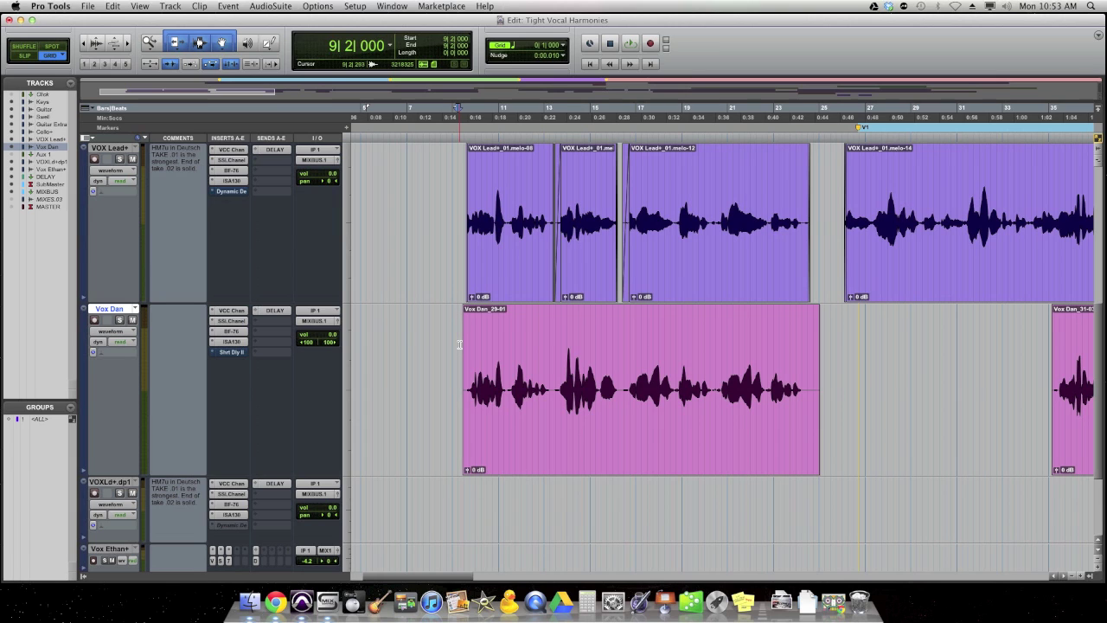
Highlight the first three lead vocal clips and the long harmony vocal clip beneath them.
{"action": "left_click", "coordinate": [502, 286]}
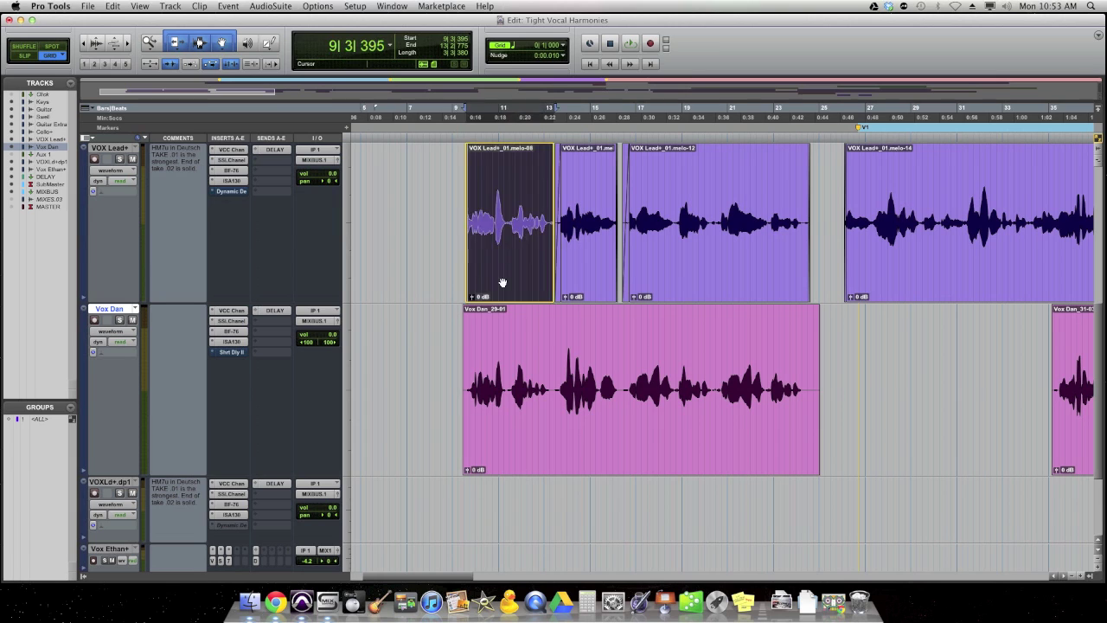
{"action": "left_click", "coordinate": [700, 293], "text": "shift"}
{"action": "left_click", "coordinate": [455, 218]}
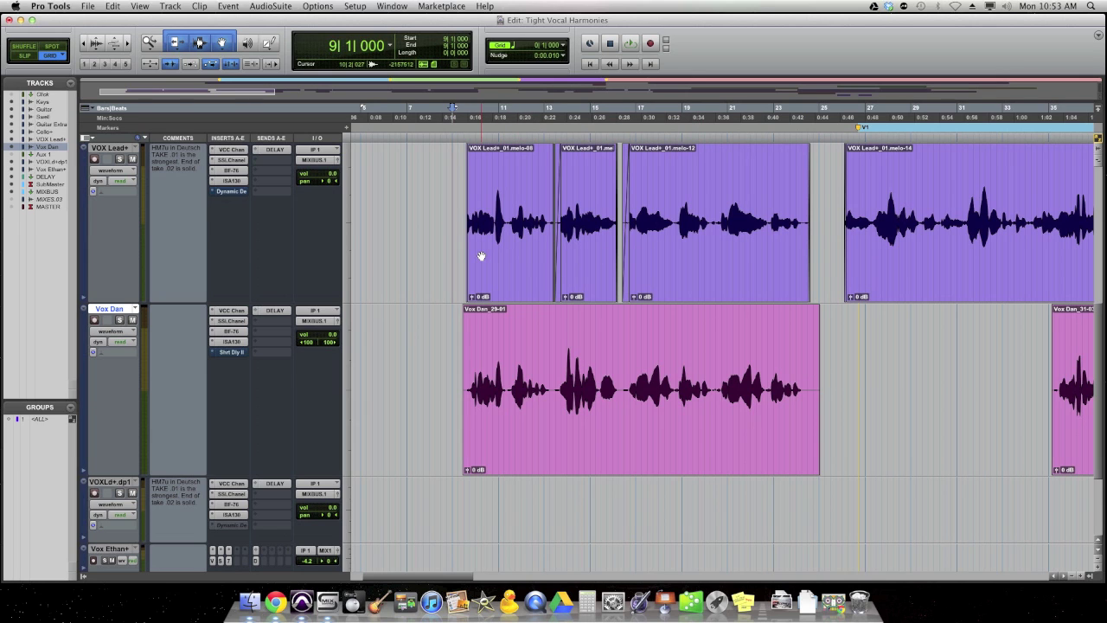
{"action": "left_click", "coordinate": [528, 448]}
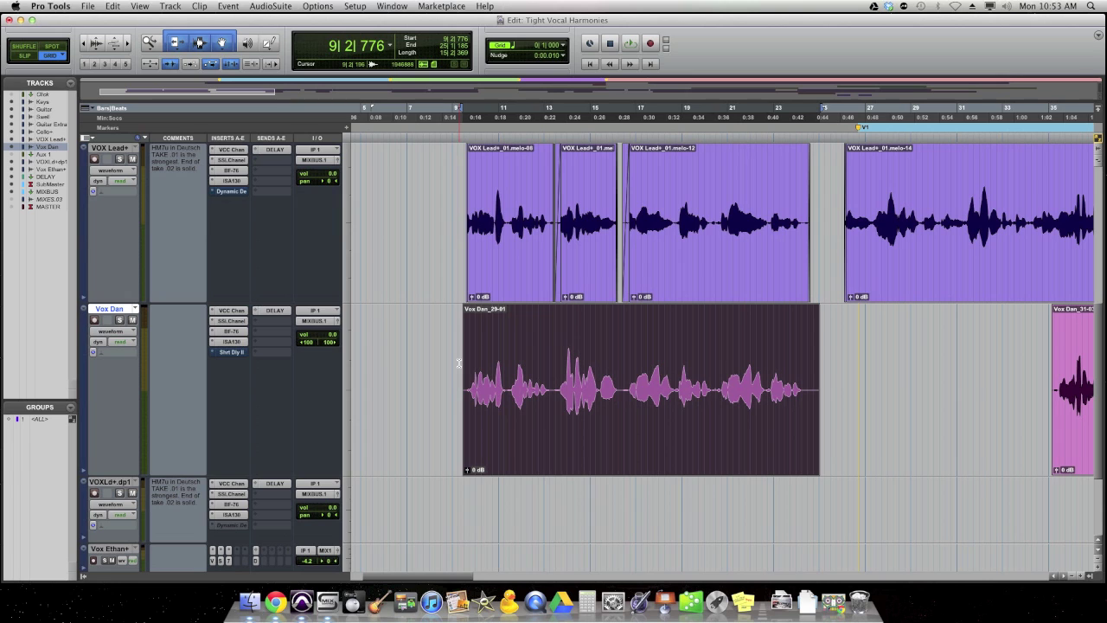
{"action": "left_click", "coordinate": [527, 397]}
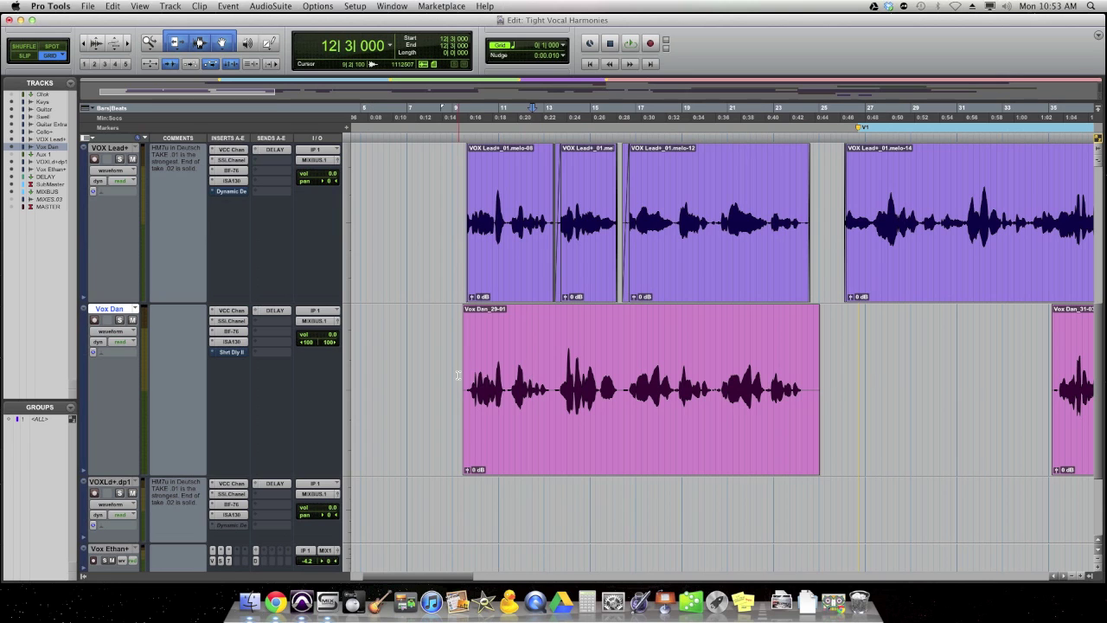
Play the lead vocal with the unedited harmony from 9|2|000 up to about bar 24.
{"action": "left_click", "coordinate": [644, 437]}
{"action": "left_click", "coordinate": [628, 381]}
{"action": "left_click", "coordinate": [458, 378]}
{"action": "key", "text": "space"}
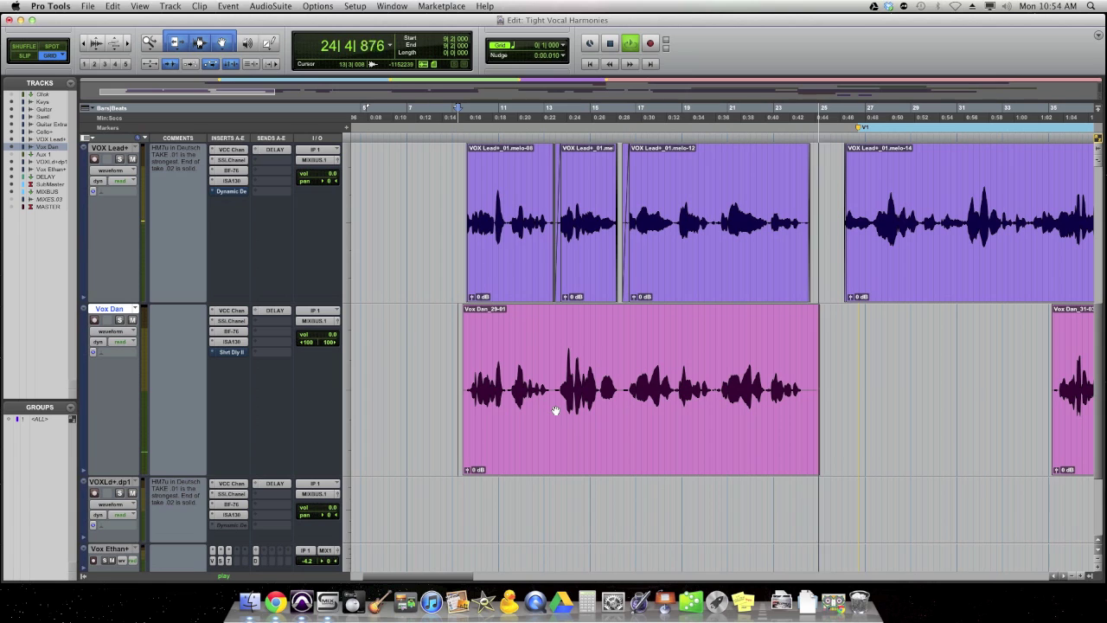
{"action": "key", "text": "space"}
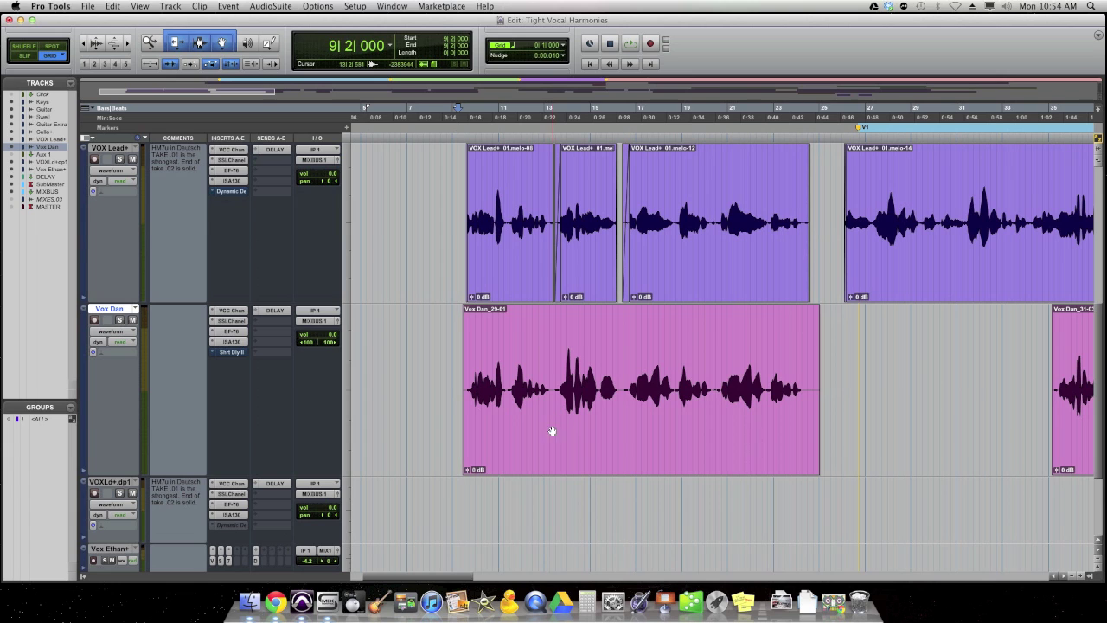
Switch the harmony vocal track to its alternate playlist (8) and play it with the lead from 9|3|000.
{"action": "left_click", "coordinate": [136, 310]}
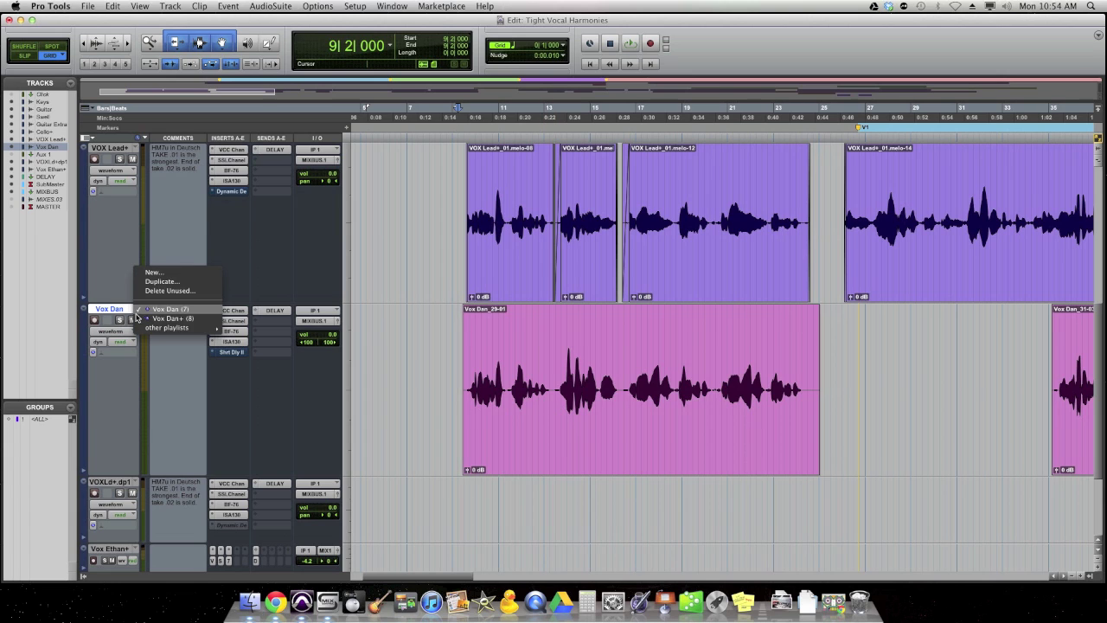
{"action": "left_click", "coordinate": [156, 318]}
{"action": "left_click", "coordinate": [464, 338]}
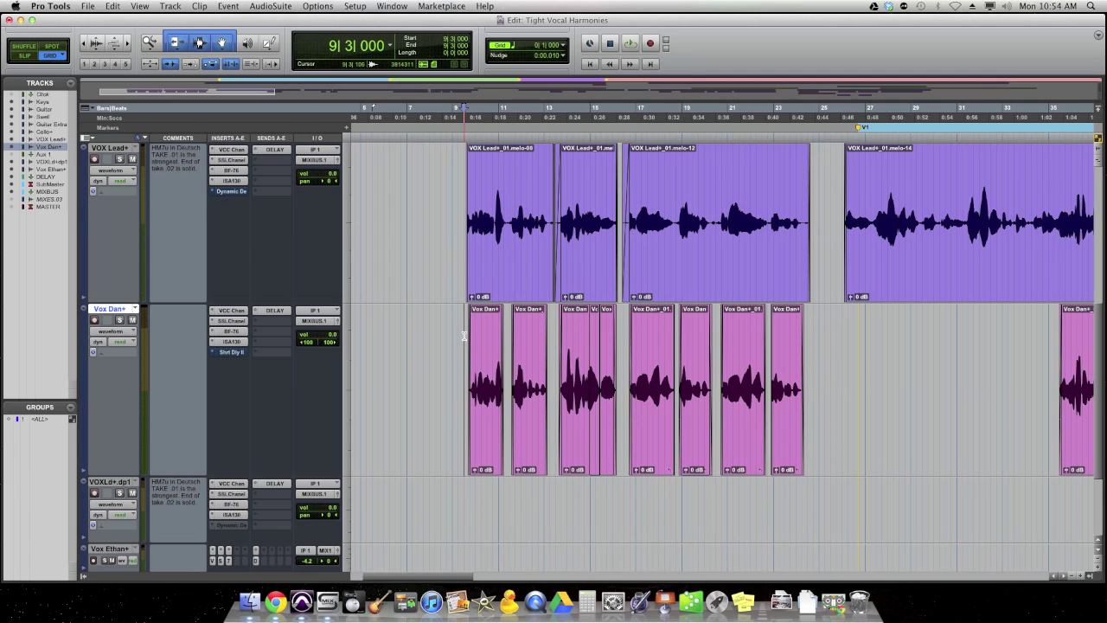
{"action": "key", "text": "space"}
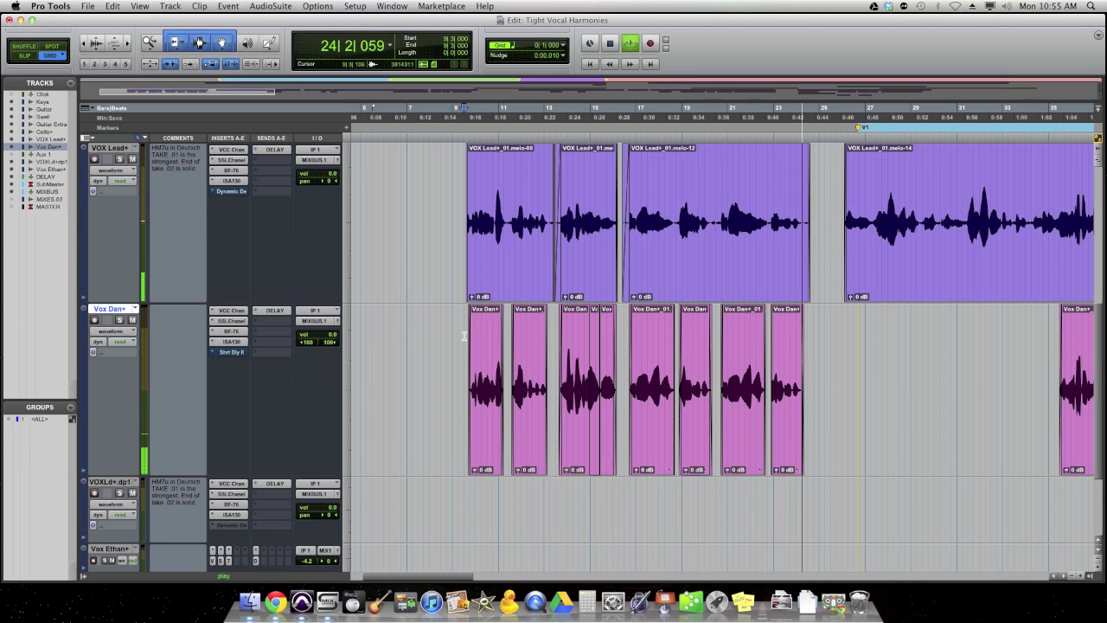
{"action": "key", "text": "space"}
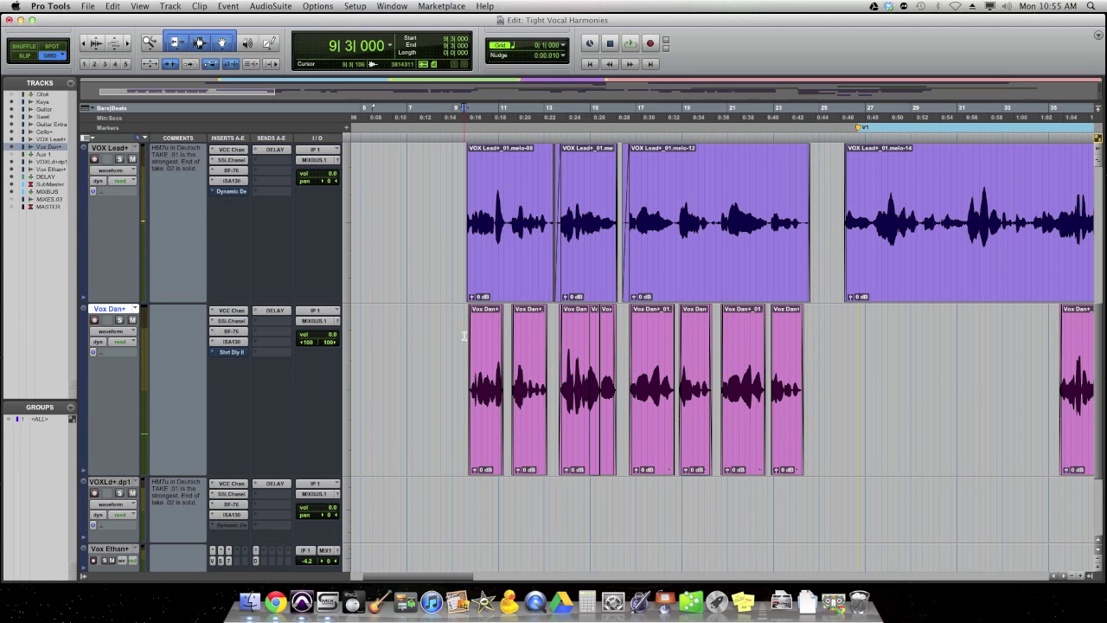
Examine the cut and faded harmony clips up close against the lead vocal, starting around bar 9.
{"action": "key", "text": "super+bracketright"}
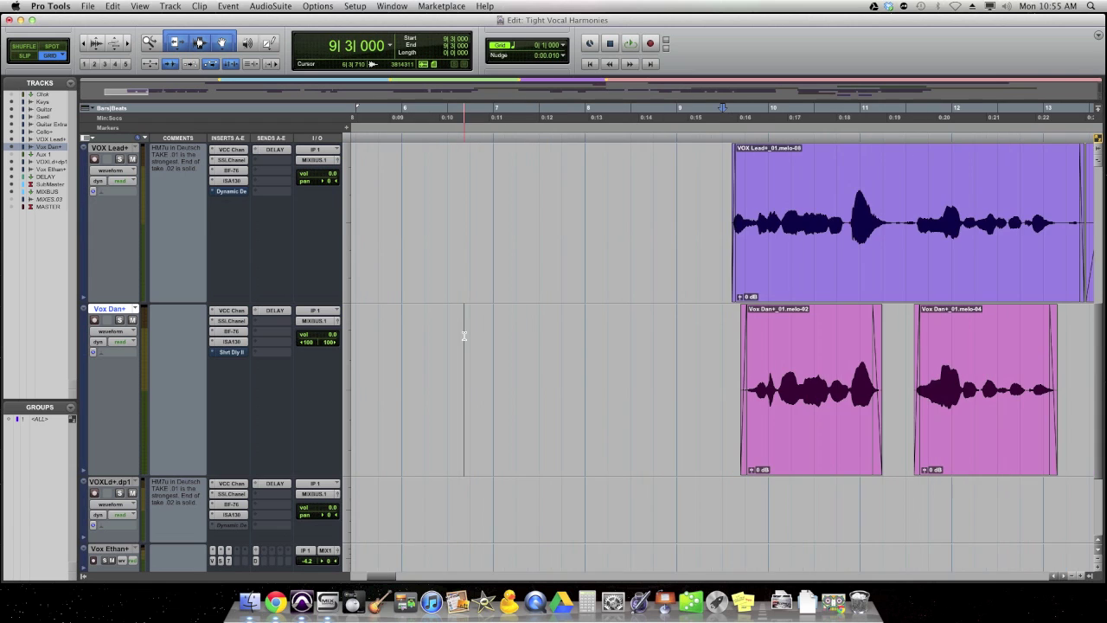
{"action": "key", "text": "super+bracketright"}
{"action": "key", "text": "super+bracketright"}
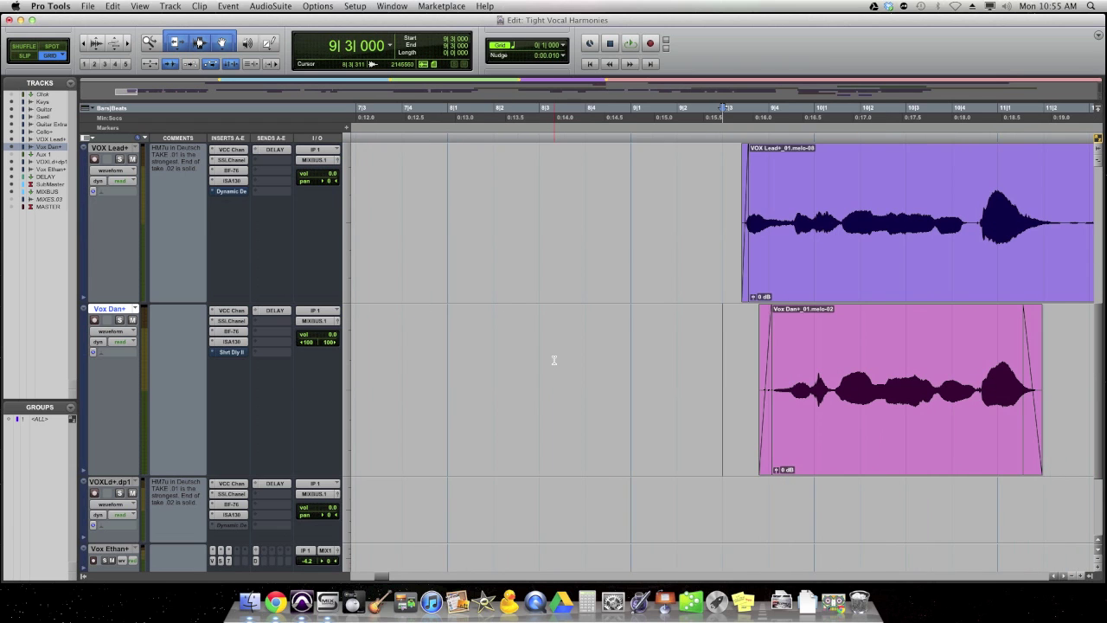
{"action": "scroll", "coordinate": [554, 360], "scroll_direction": "right", "scroll_amount": 10}
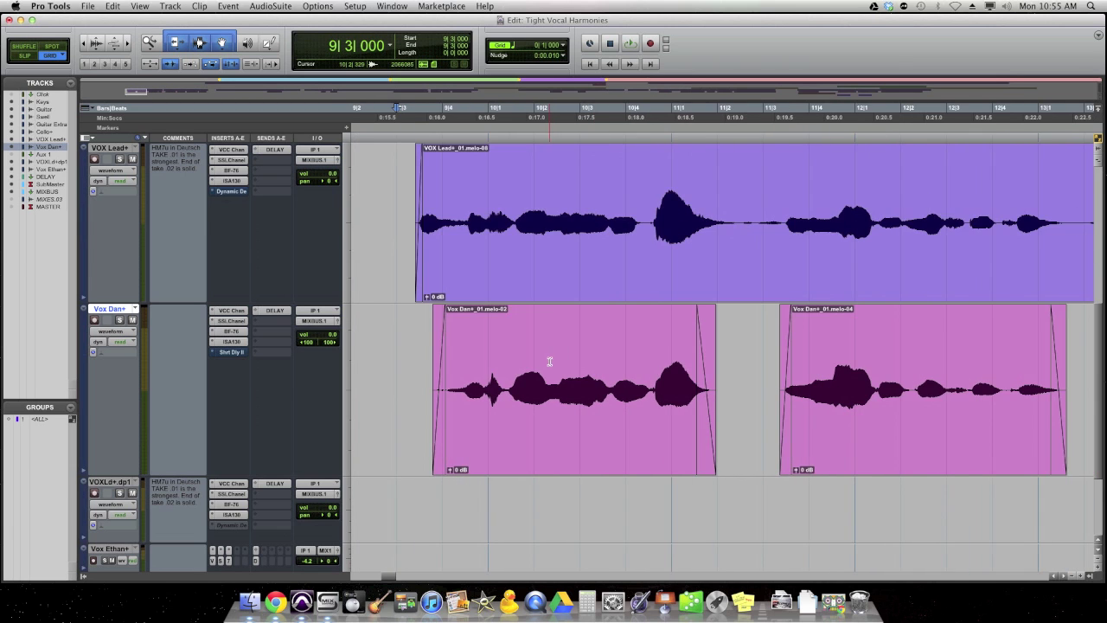
{"action": "key", "text": "super+bracketleft"}
{"action": "key", "text": "super+bracketleft"}
{"action": "key", "text": "super+bracketleft"}
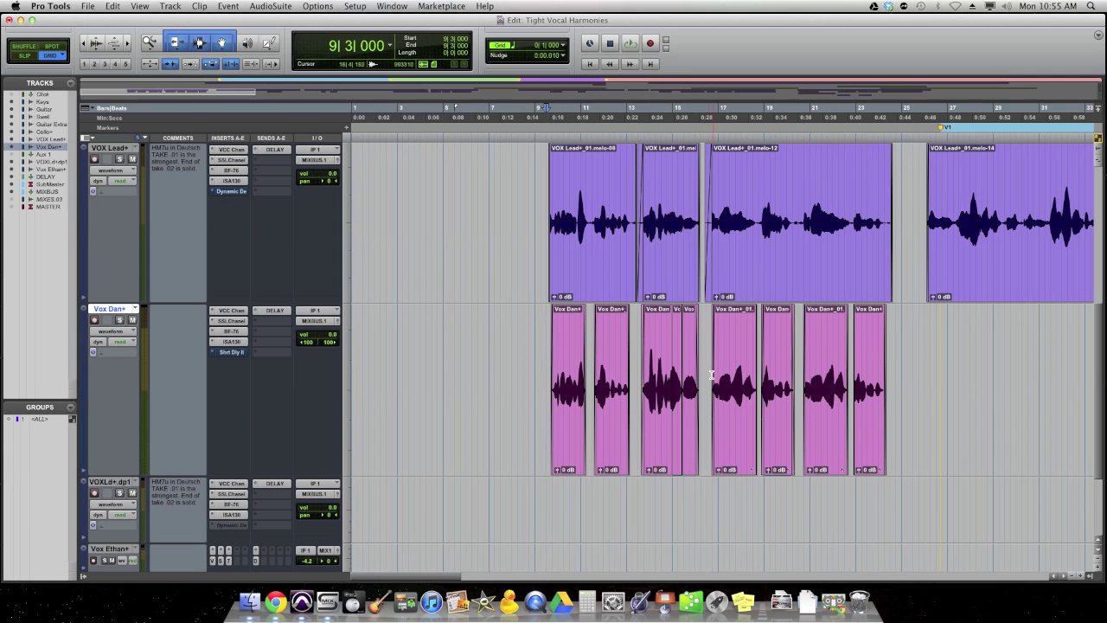
{"action": "left_click", "coordinate": [709, 374]}
{"action": "left_click", "coordinate": [638, 353]}
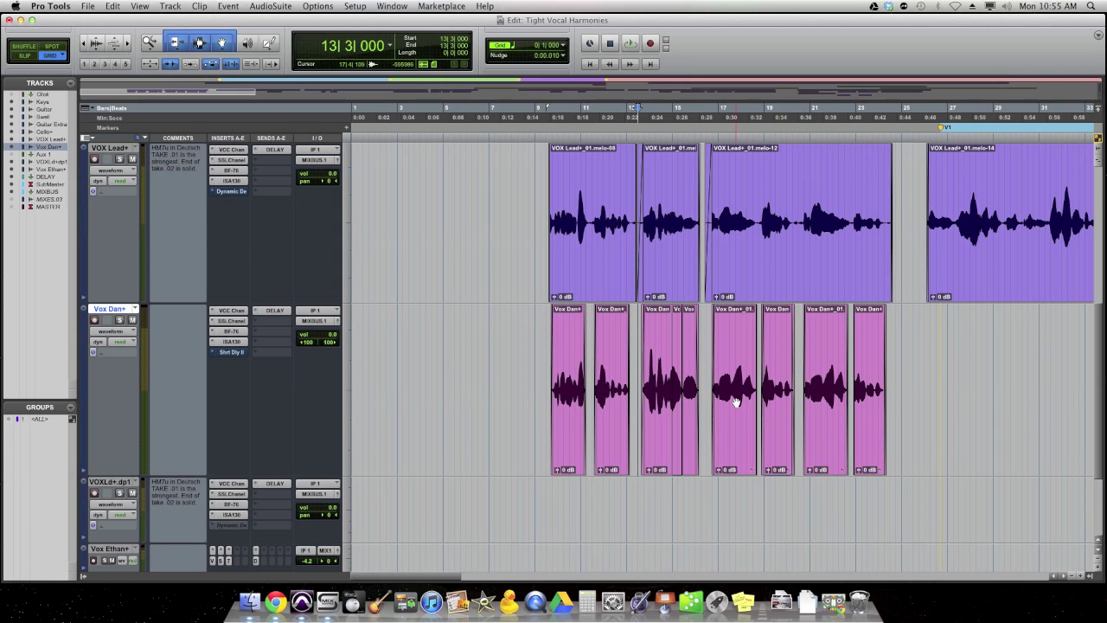
Select the first three lead vocal clips, solo the lead track and play the selection.
{"action": "left_click", "coordinate": [597, 259]}
{"action": "left_click", "coordinate": [791, 271], "text": "shift"}
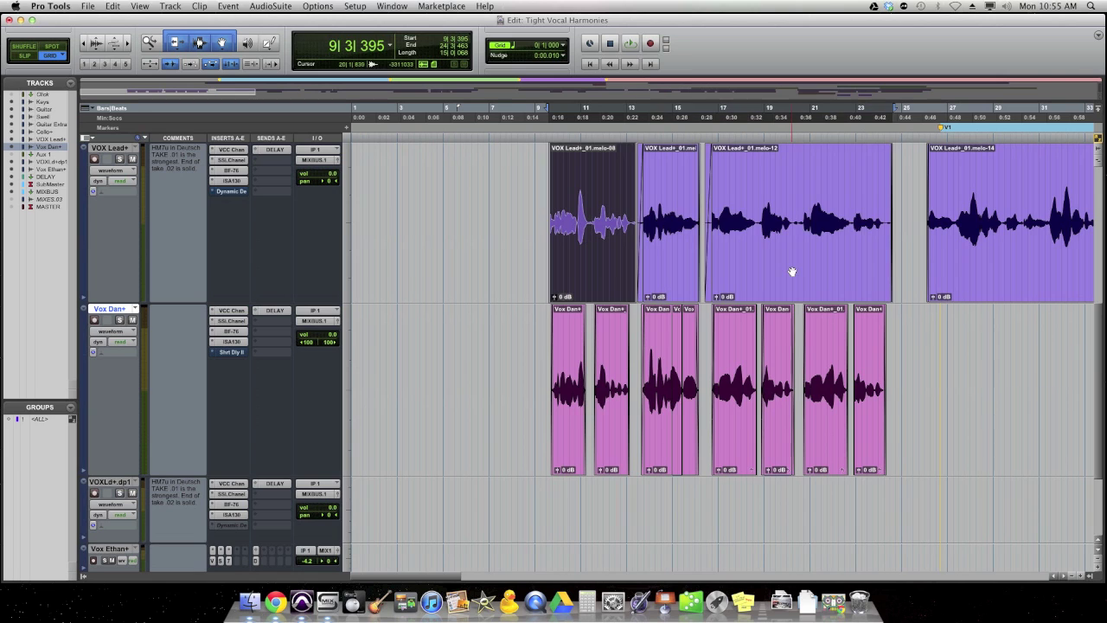
{"action": "left_click", "coordinate": [120, 159]}
{"action": "key", "text": "space"}
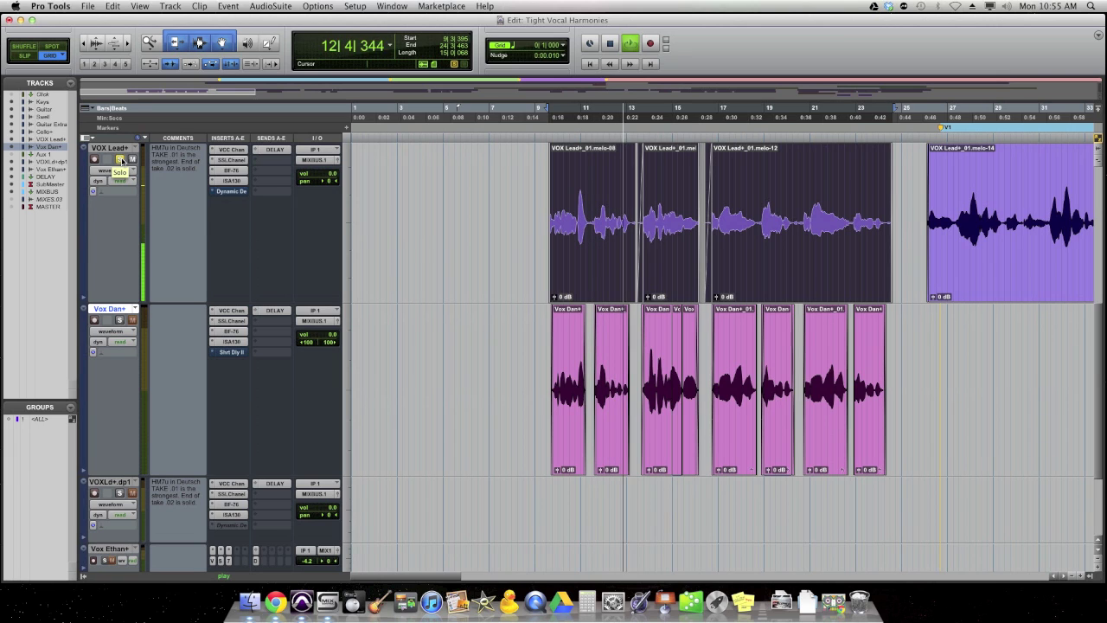
{"action": "key", "text": "space"}
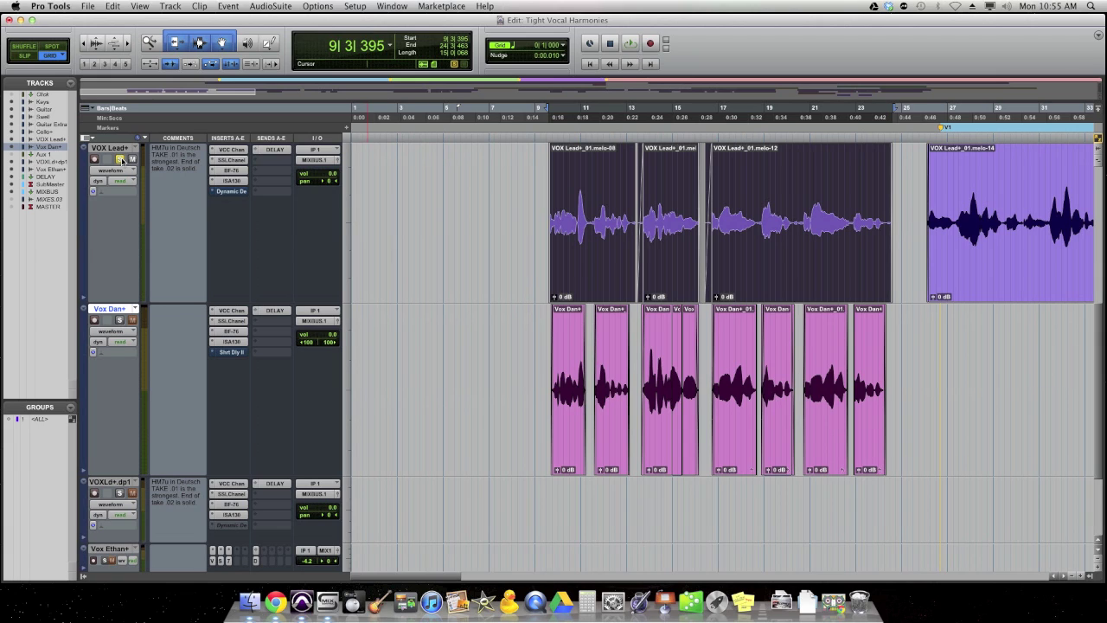
Solo the harmony vocal track instead of the lead and play it from 9|3|000.
{"action": "left_click", "coordinate": [122, 159]}
{"action": "left_click", "coordinate": [120, 321]}
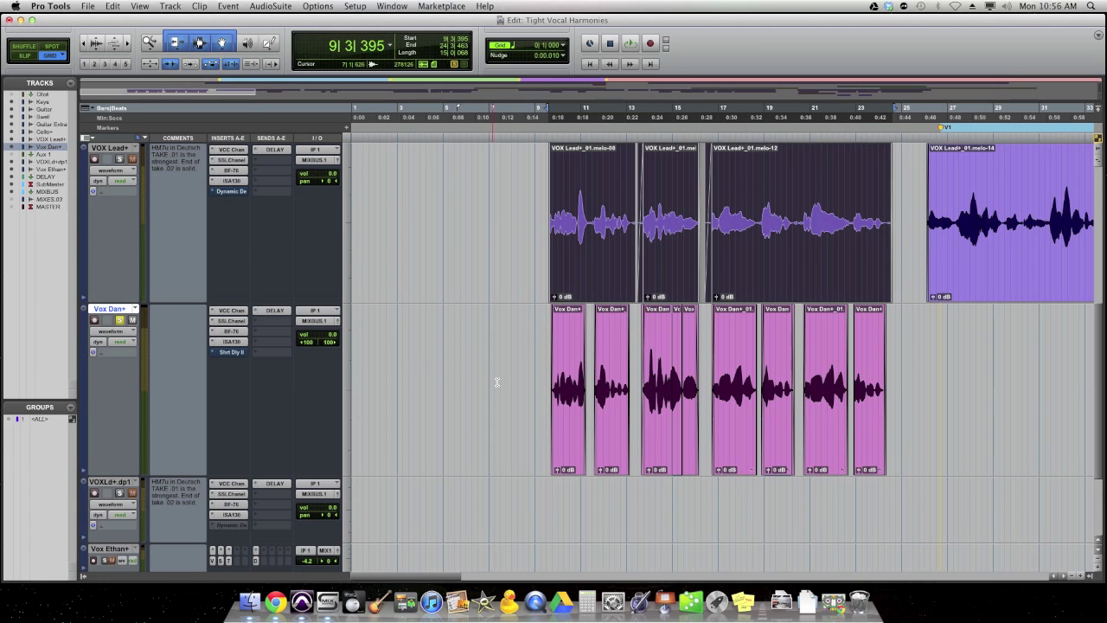
{"action": "left_click", "coordinate": [546, 348]}
{"action": "key", "text": "space"}
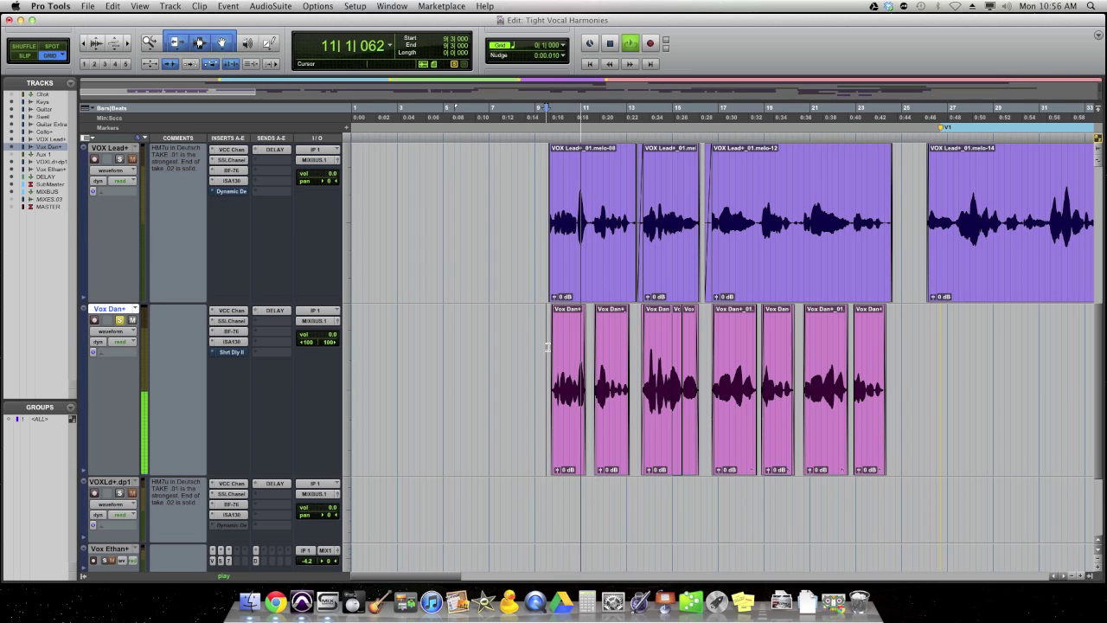
{"action": "key", "text": "space"}
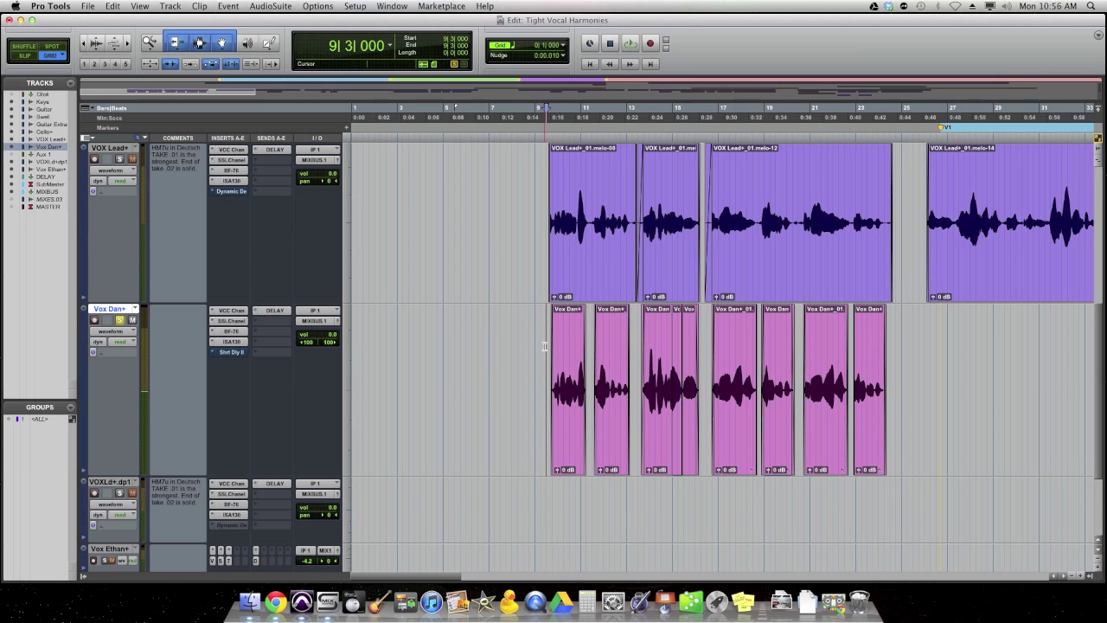
Switch the edit mode to Slip and place the edit cursor at the start of the first lead clip, 9|3|395.
{"action": "key", "text": "super+bracketright"}
{"action": "key", "text": "super+bracketright"}
{"action": "key", "text": "super+bracketright"}
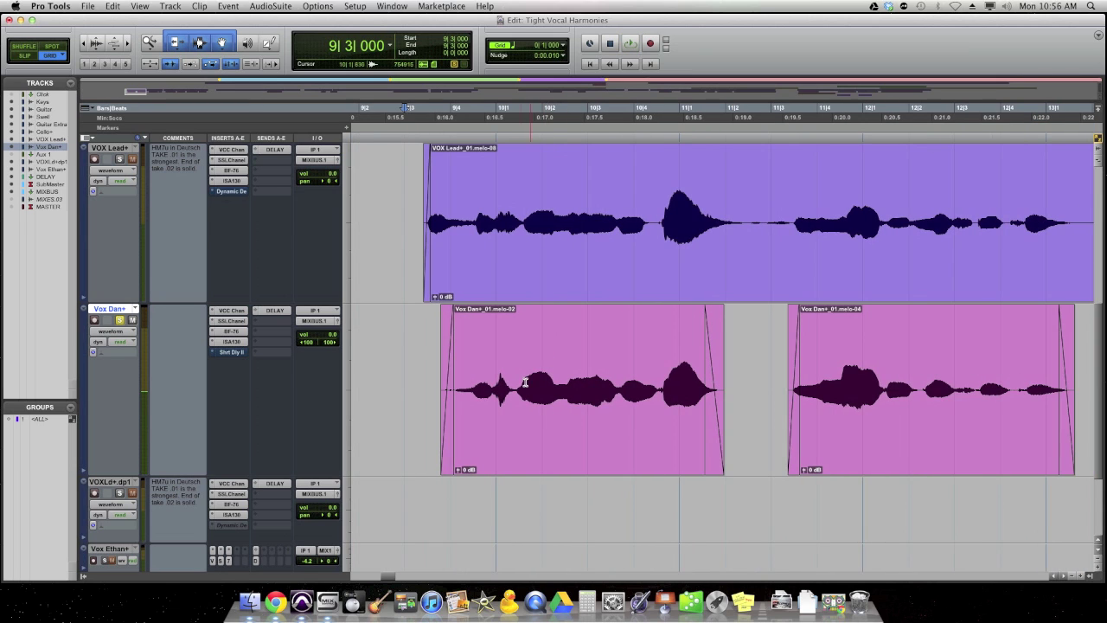
{"action": "key", "text": "F2"}
{"action": "left_click", "coordinate": [424, 351]}
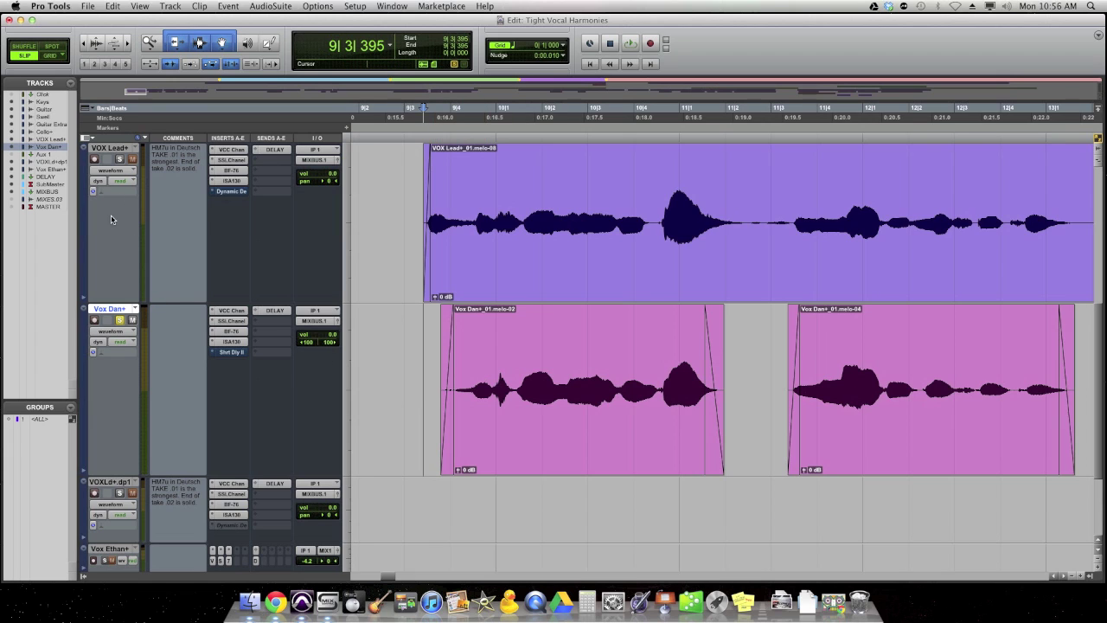
Play from 9|3|395 with nothing soloed and again with both the lead and harmony vocals soloed.
{"action": "key", "text": "space"}
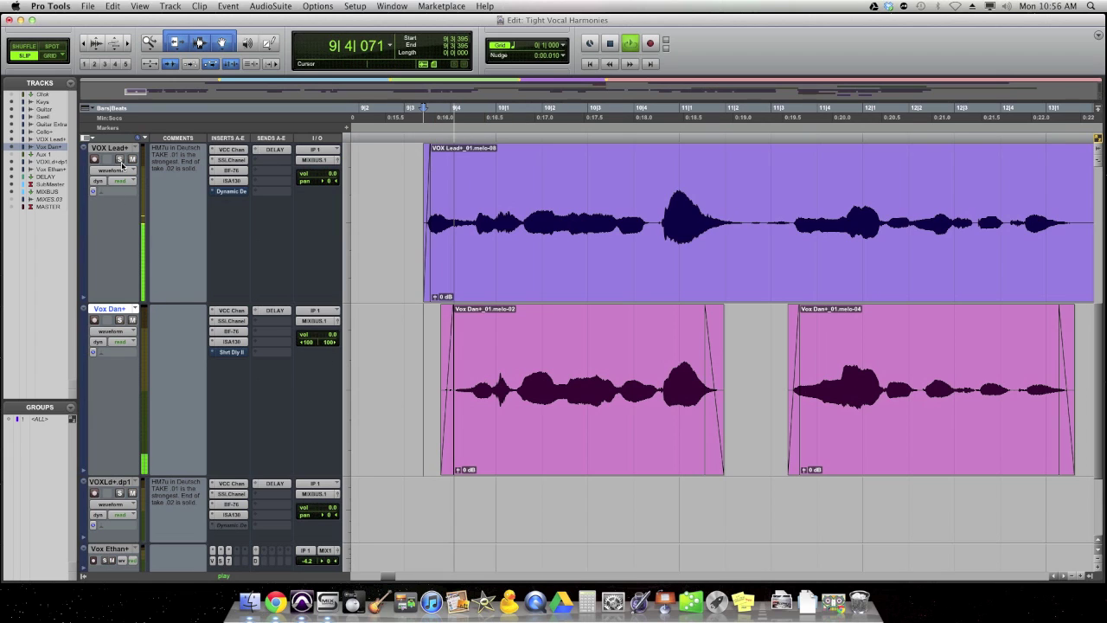
{"action": "key", "text": "space"}
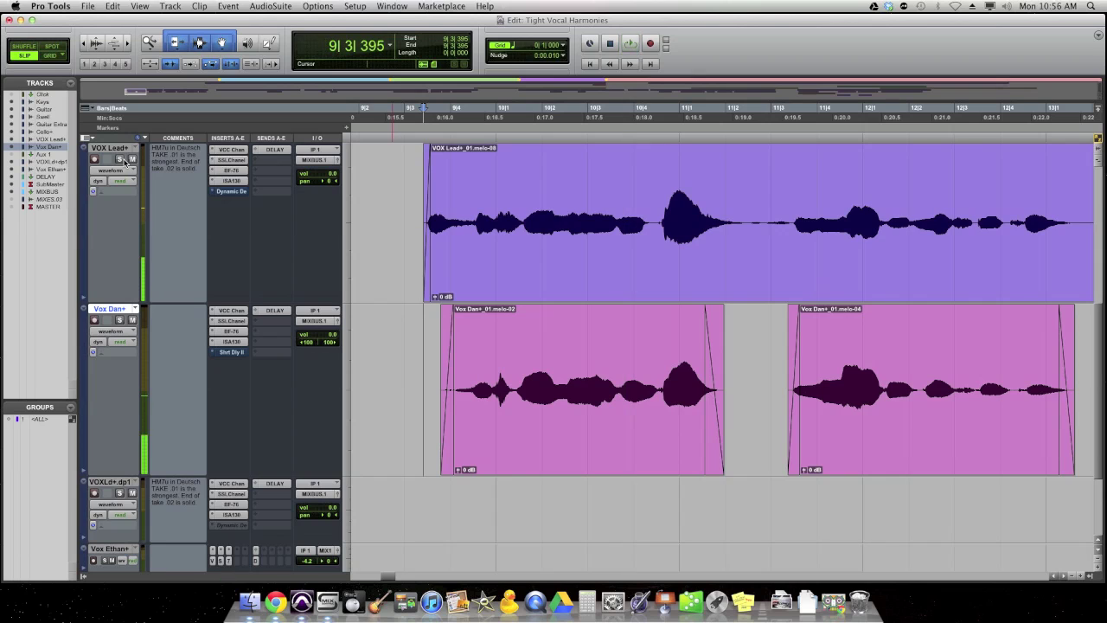
{"action": "key", "text": "space"}
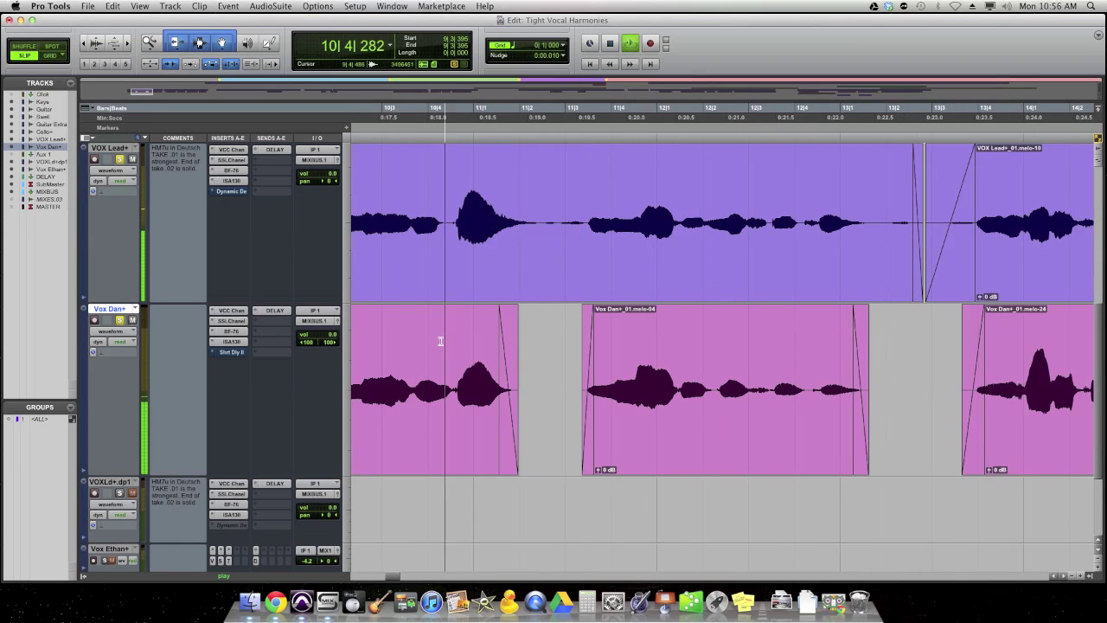
{"action": "key", "text": "space"}
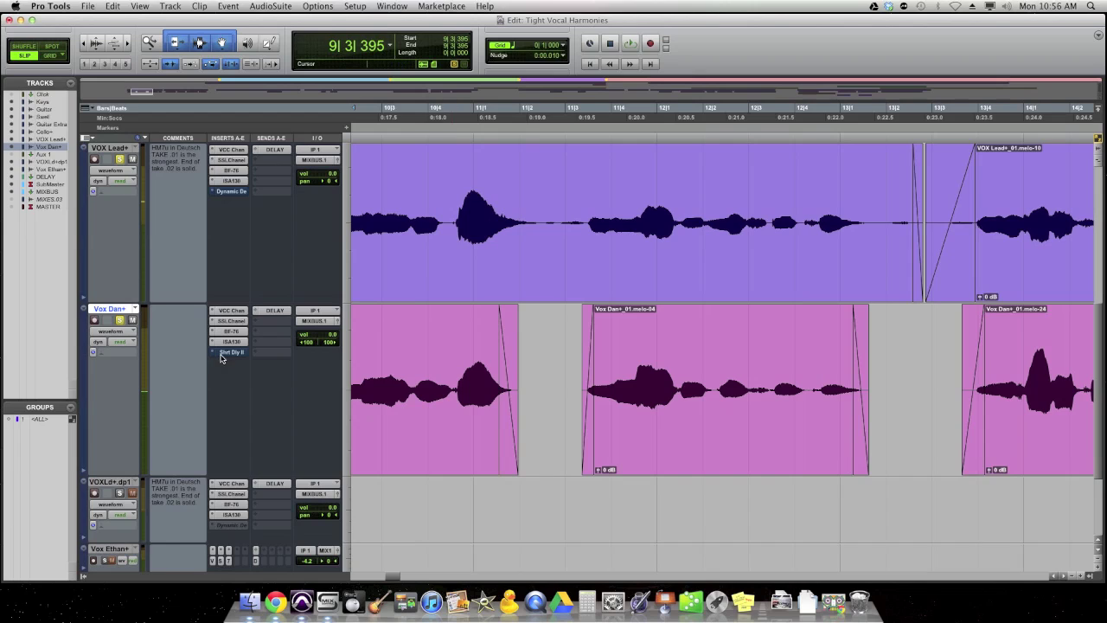
Solo only the harmony vocal and play it from 10|3|637 through its second clip.
{"action": "left_click", "coordinate": [456, 367]}
{"action": "left_click", "coordinate": [413, 372]}
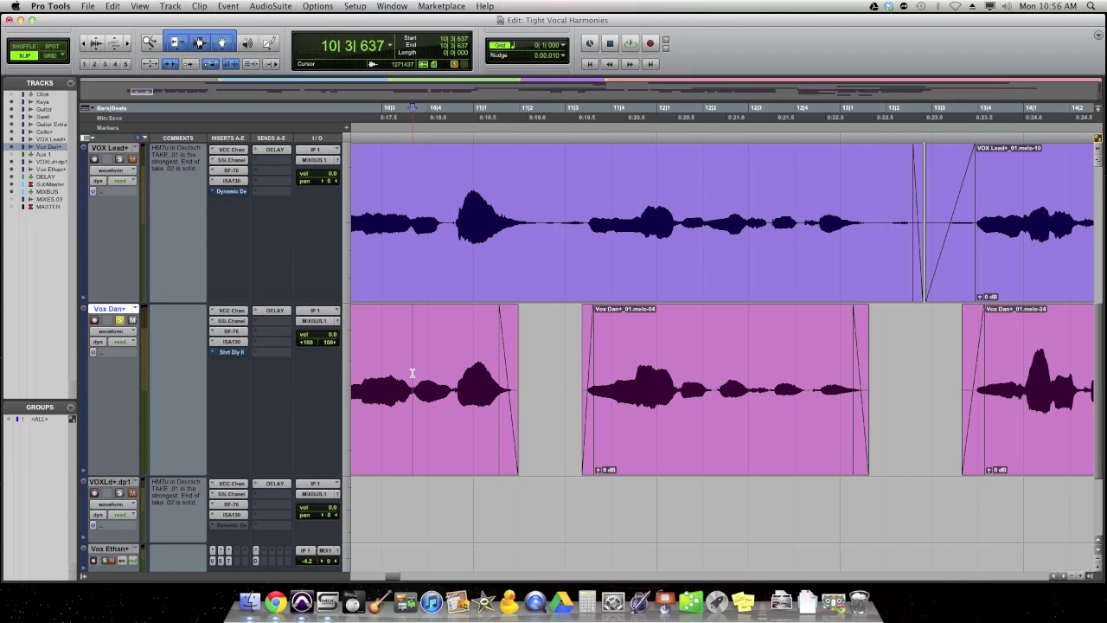
{"action": "key", "text": "space"}
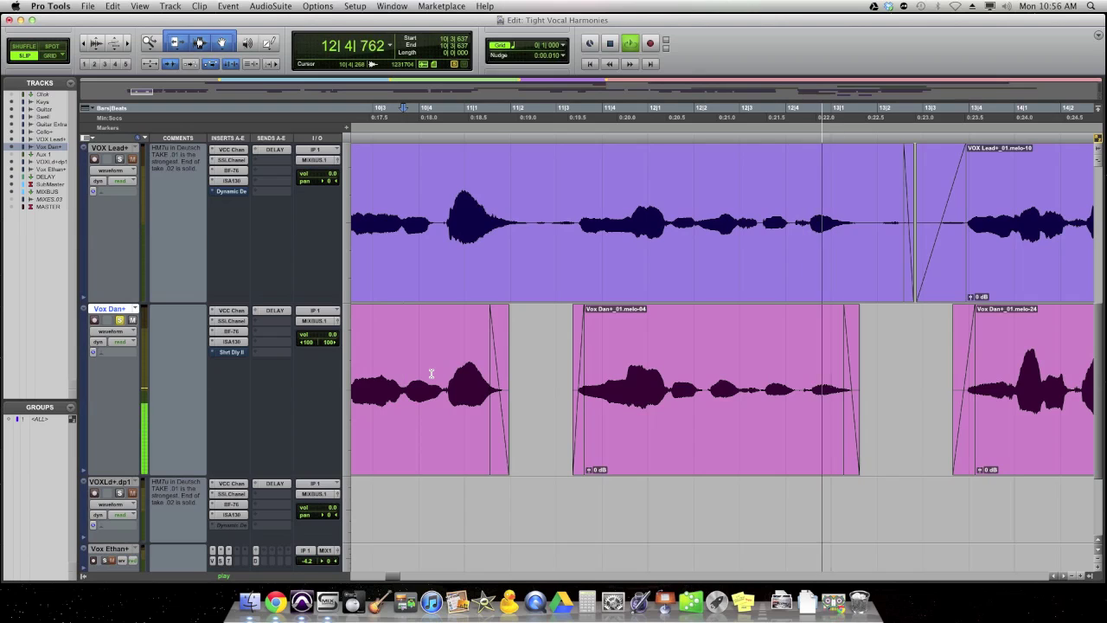
{"action": "key", "text": "space"}
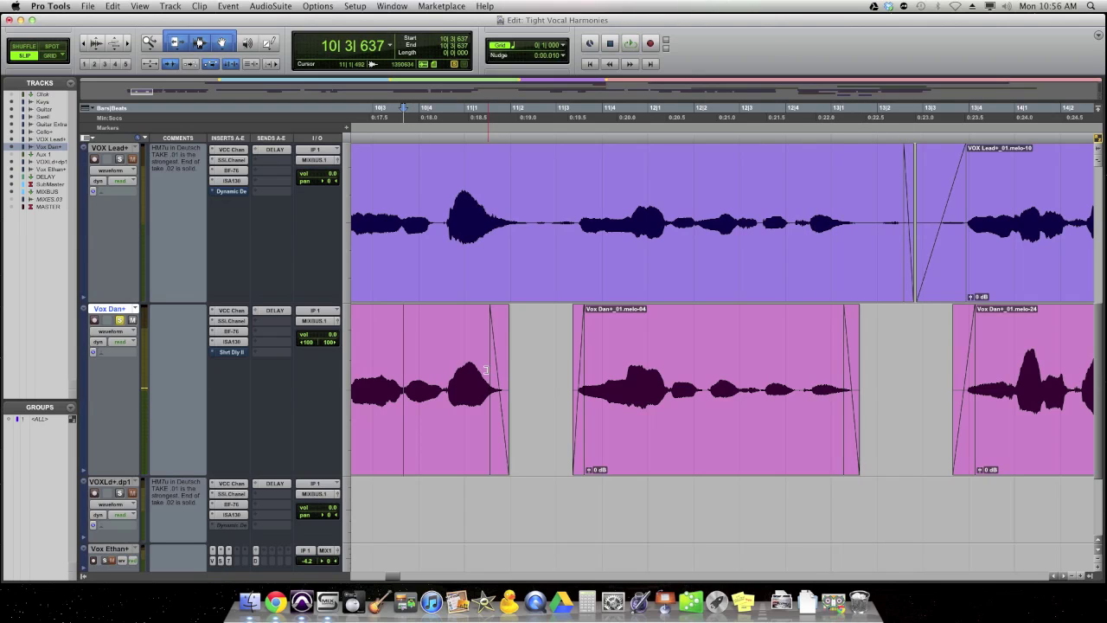
Highlight the gaps around the second harmony clip and the matching lead vocal pauses, ending with the cursor at 11|2|944.
{"action": "left_click_drag", "start_coordinate": [517, 367], "coordinate": [556, 367]}
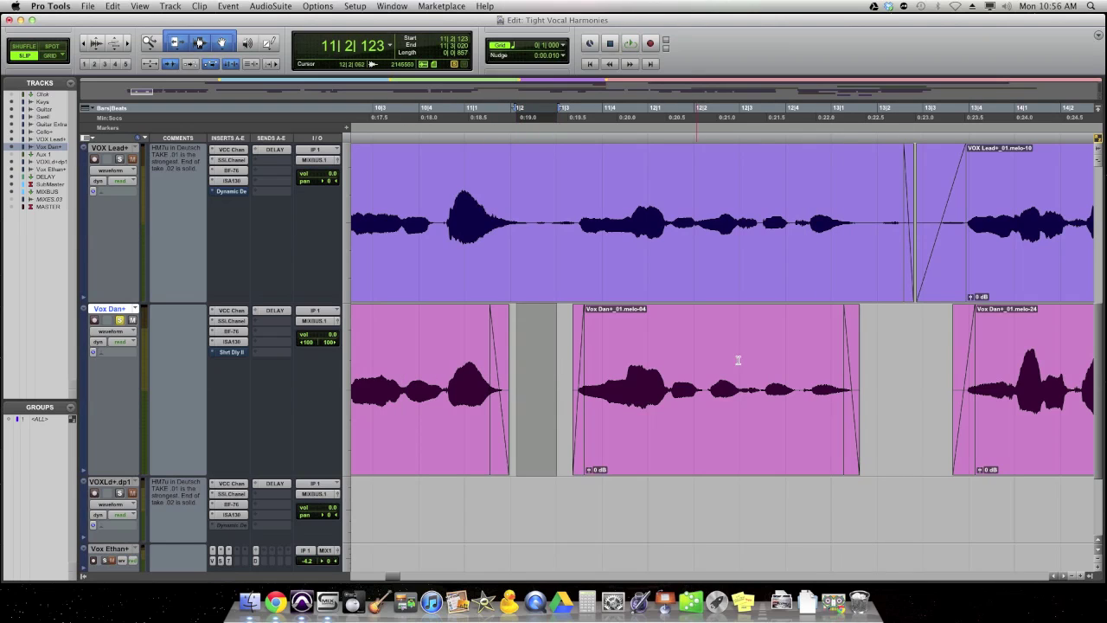
{"action": "left_click_drag", "start_coordinate": [863, 362], "coordinate": [924, 363]}
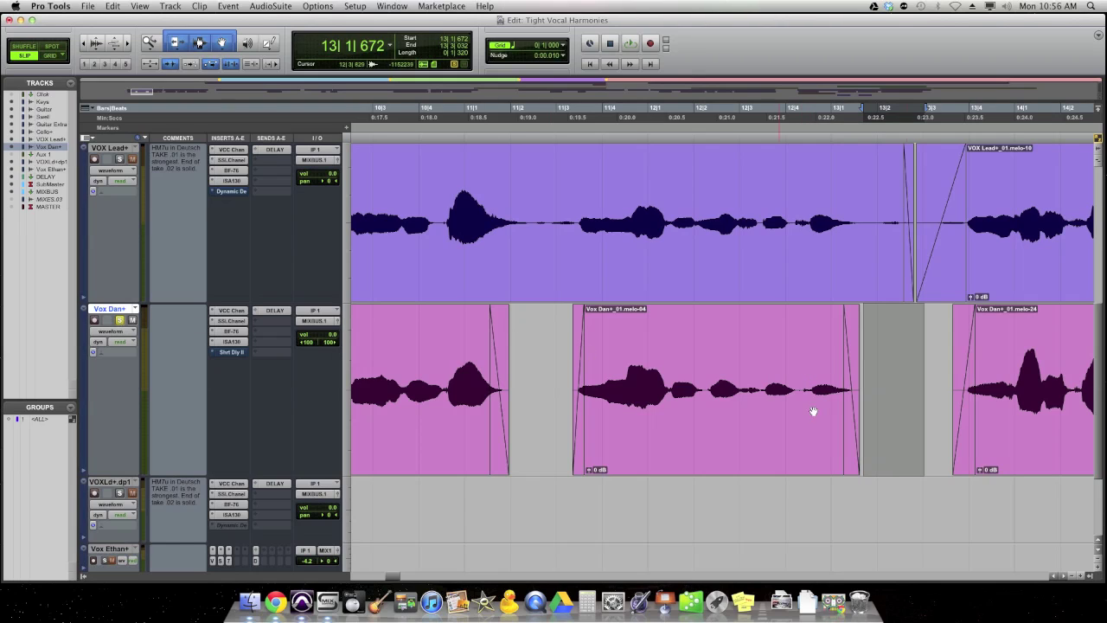
{"action": "left_click", "coordinate": [888, 363]}
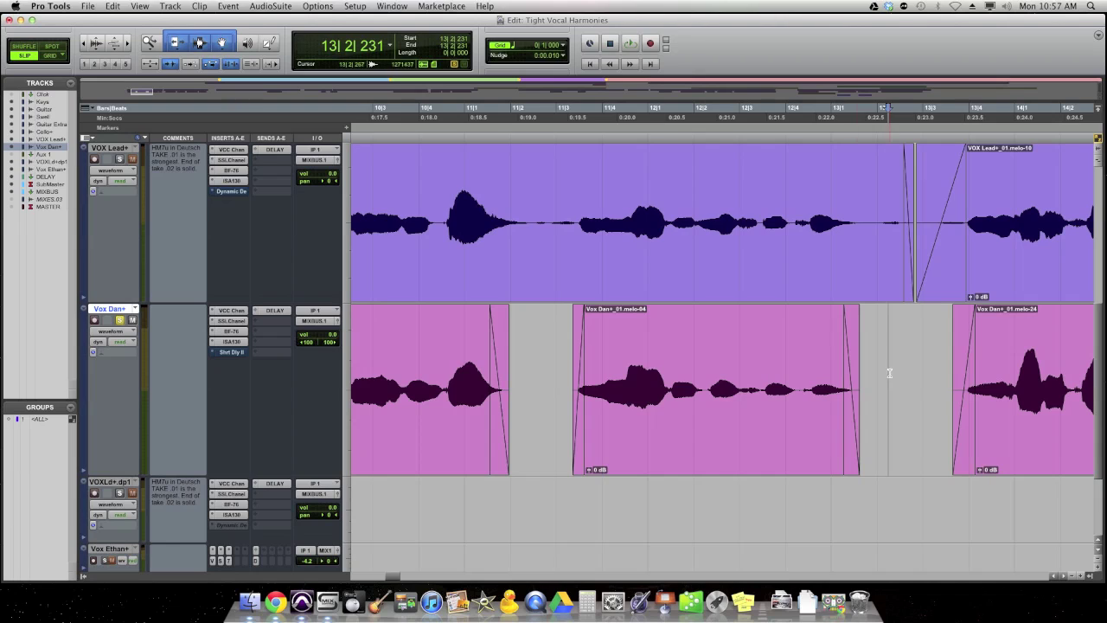
{"action": "left_click_drag", "start_coordinate": [535, 213], "coordinate": [576, 216]}
{"action": "left_click_drag", "start_coordinate": [877, 214], "coordinate": [913, 217]}
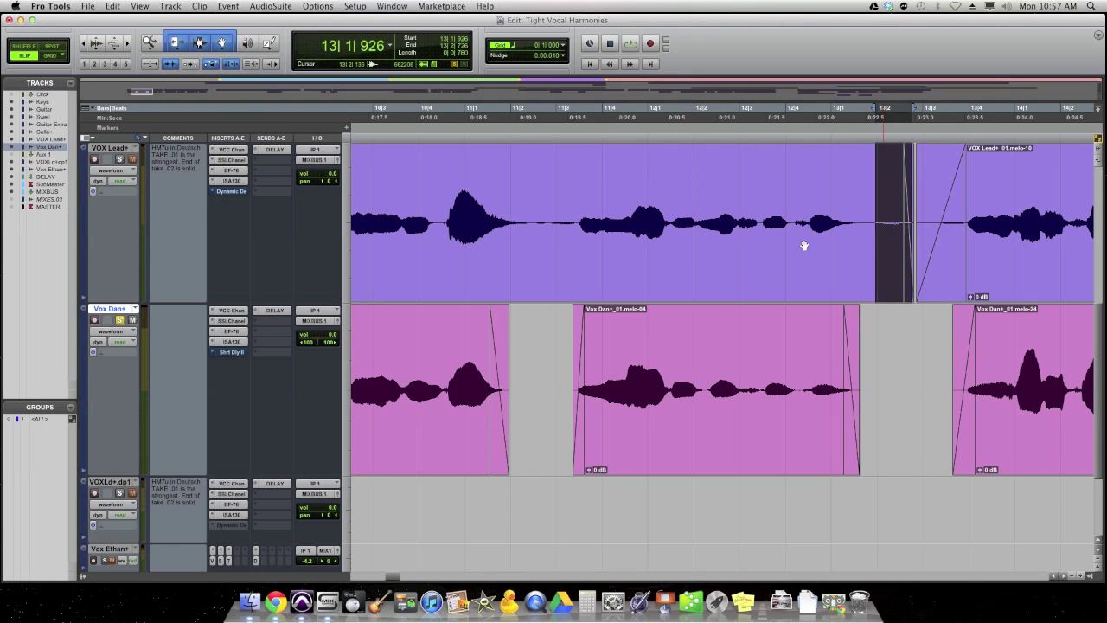
{"action": "left_click", "coordinate": [555, 331]}
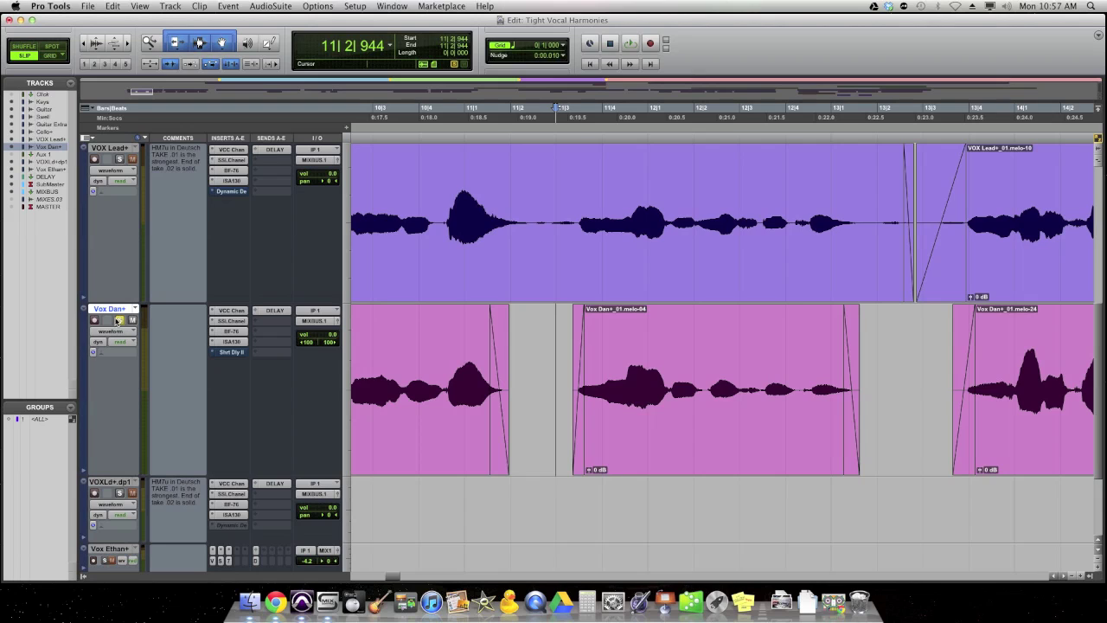
Play the full mix with the harmony unsoloed from 10|2|691 into bar 15 and place the edit cursor at 15|1|659.
{"action": "left_click", "coordinate": [361, 361]}
{"action": "key", "text": "space"}
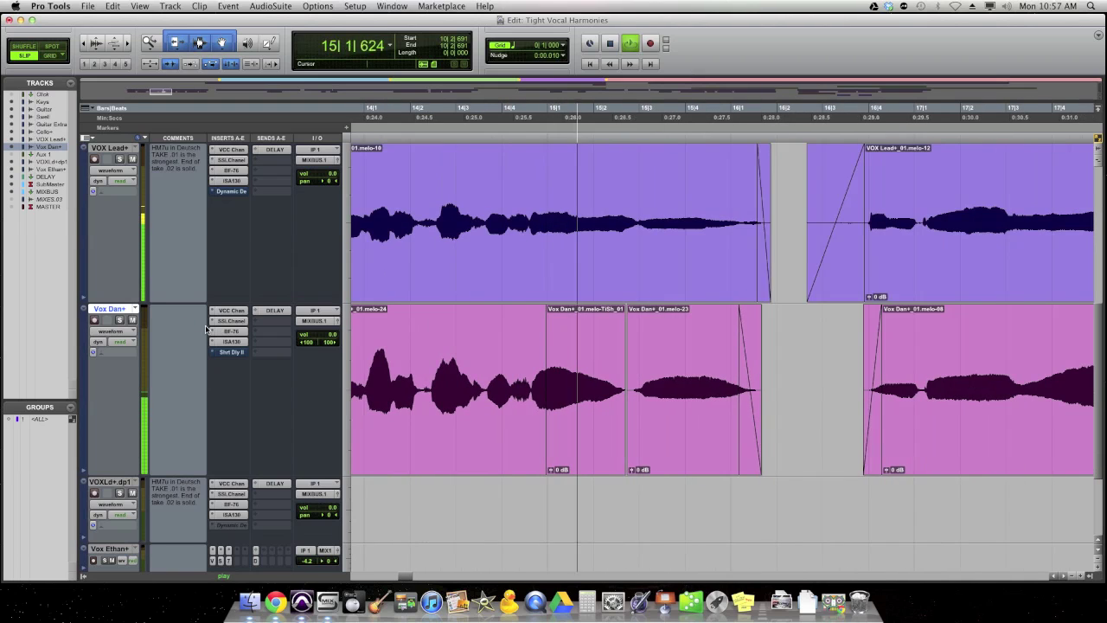
{"action": "key", "text": "space"}
{"action": "left_click", "coordinate": [578, 353]}
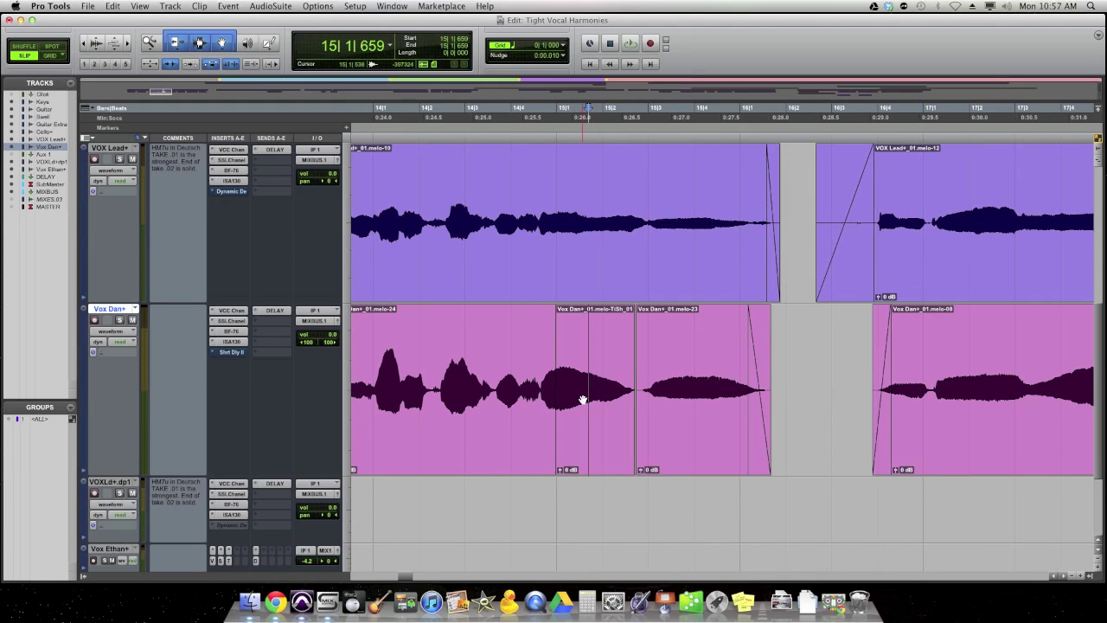
Place the edit cursor at 14|4|665, solo the harmony vocal and switch it to its original playlist.
{"action": "double_click", "coordinate": [551, 379]}
{"action": "left_click", "coordinate": [542, 379]}
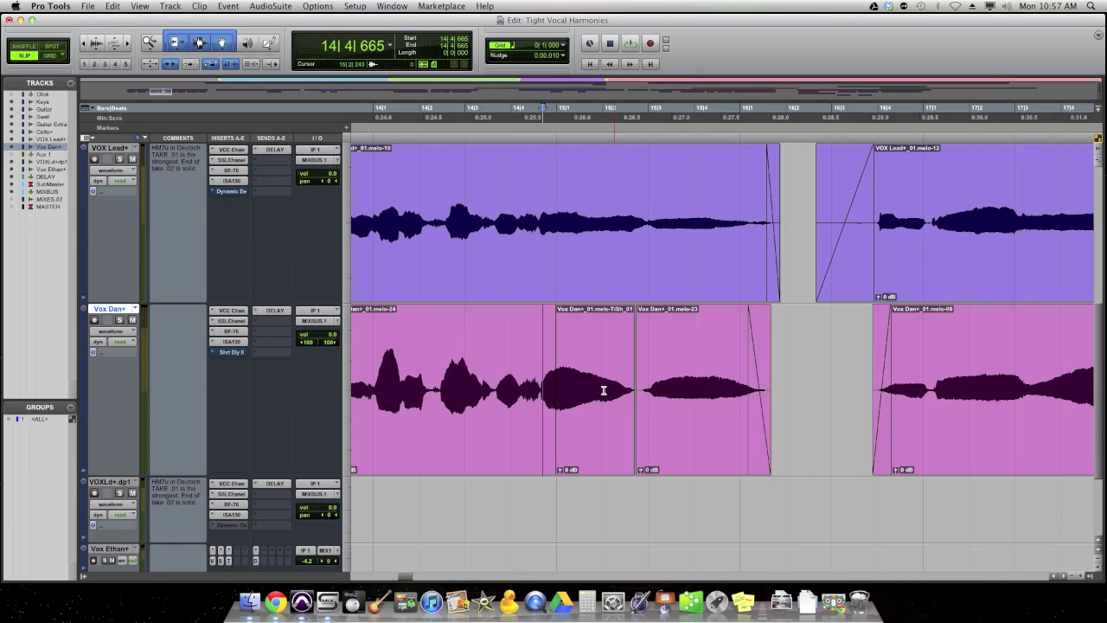
{"action": "left_click", "coordinate": [120, 320]}
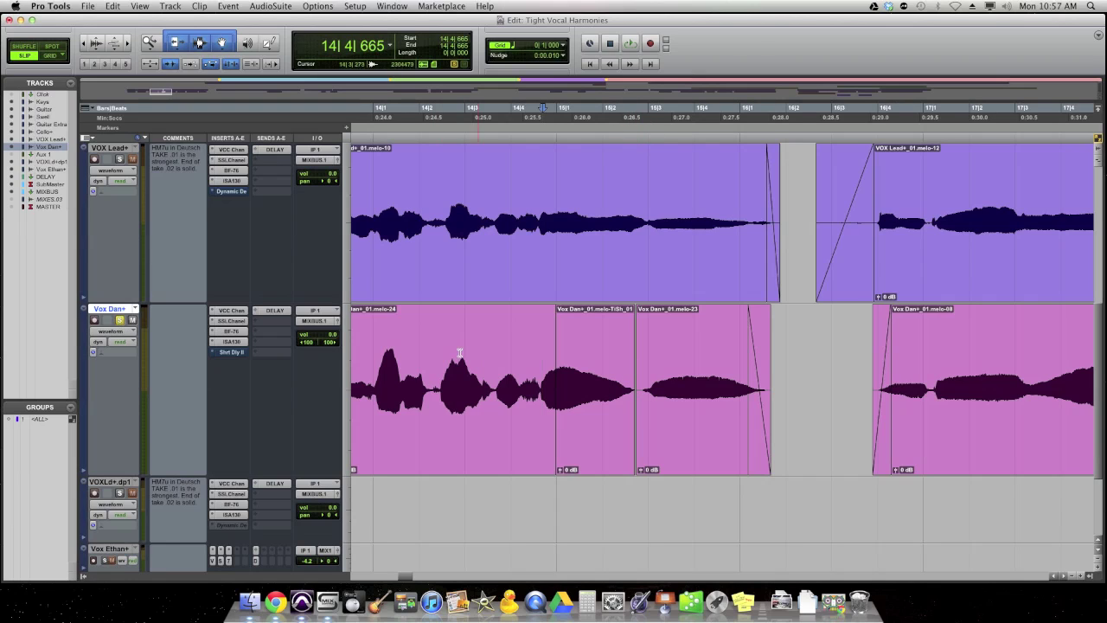
{"action": "left_click", "coordinate": [135, 308]}
{"action": "left_click", "coordinate": [168, 300]}
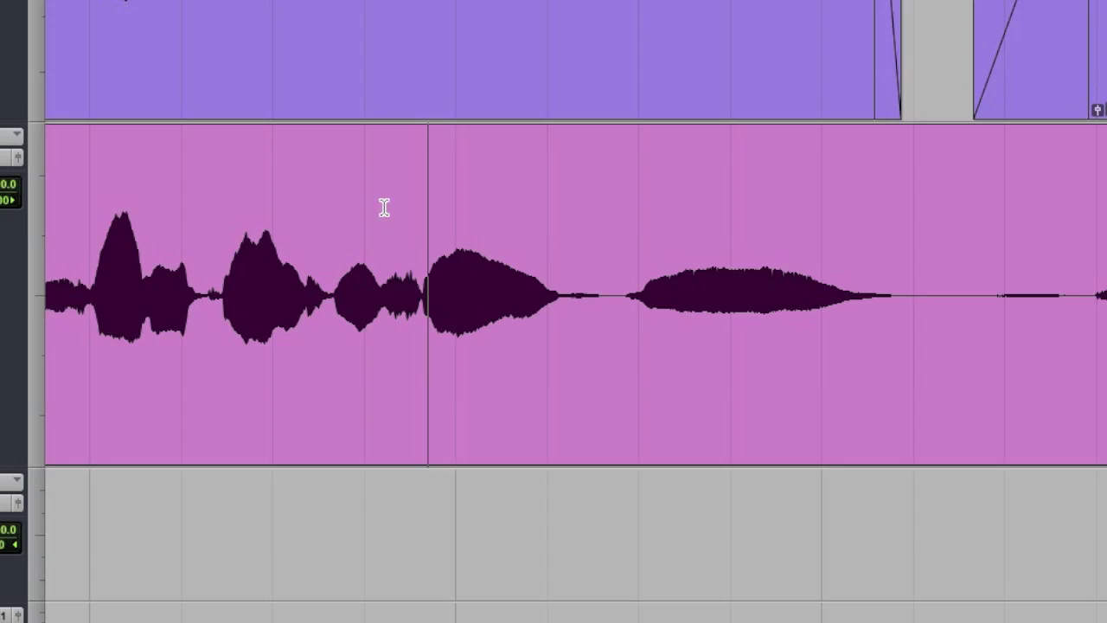
Highlight and play the two long notes around bar 15 in the original playlist, and return to the edited playlist at 15|2|001.
{"action": "left_click_drag", "start_coordinate": [418, 262], "coordinate": [873, 279]}
{"action": "key", "text": "space"}
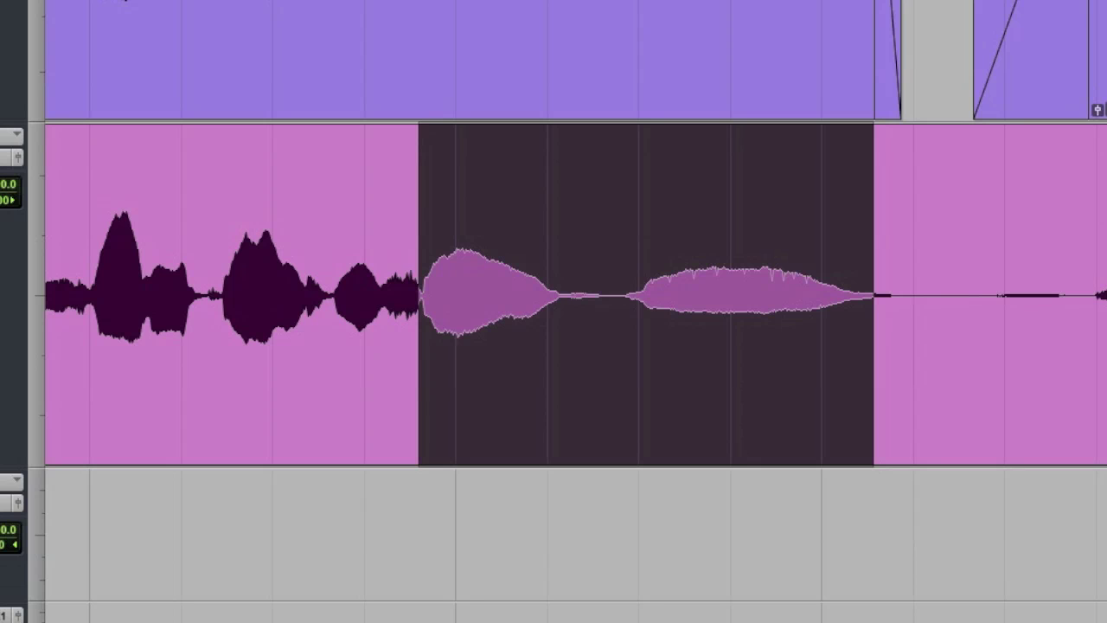
{"action": "key", "text": "super+z"}
{"action": "left_click", "coordinate": [545, 261]}
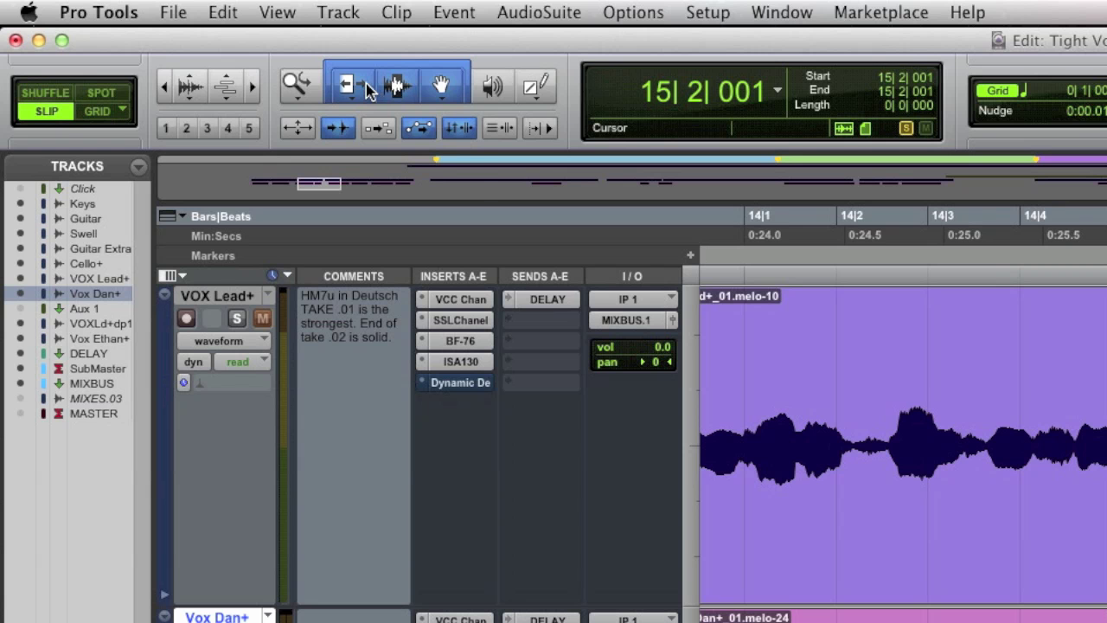
Try stretching the end of the short middle harmony clip to about 15|3|067 with the TCE Trim tool, undo it and restore the Smart tool.
{"action": "left_click", "coordinate": [184, 44]}
{"action": "left_click", "coordinate": [437, 143]}
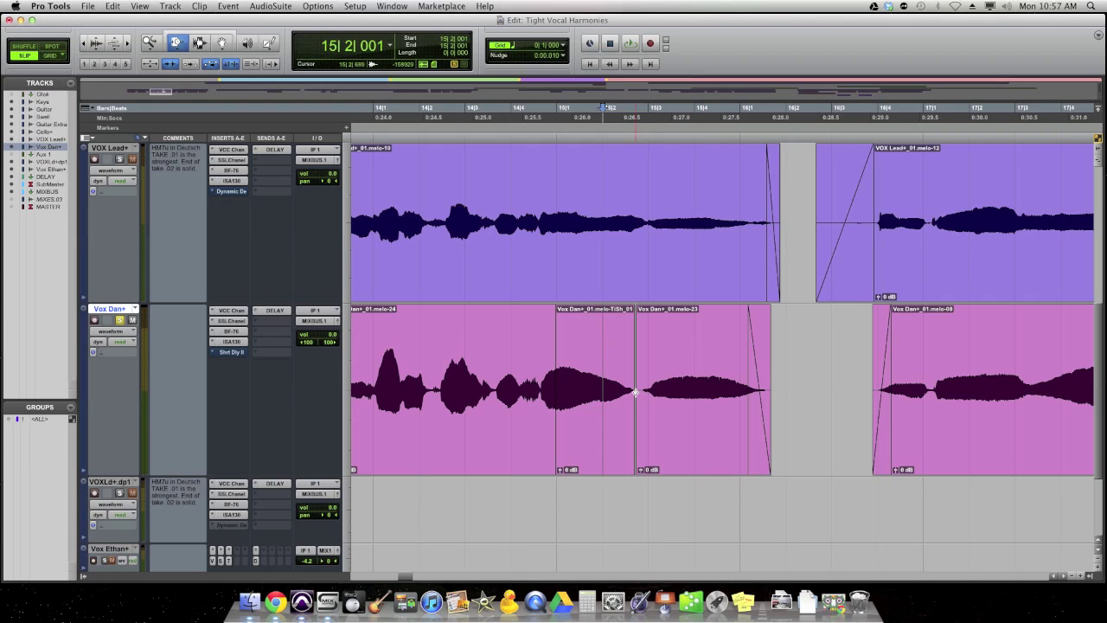
{"action": "left_click_drag", "start_coordinate": [636, 391], "coordinate": [653, 391]}
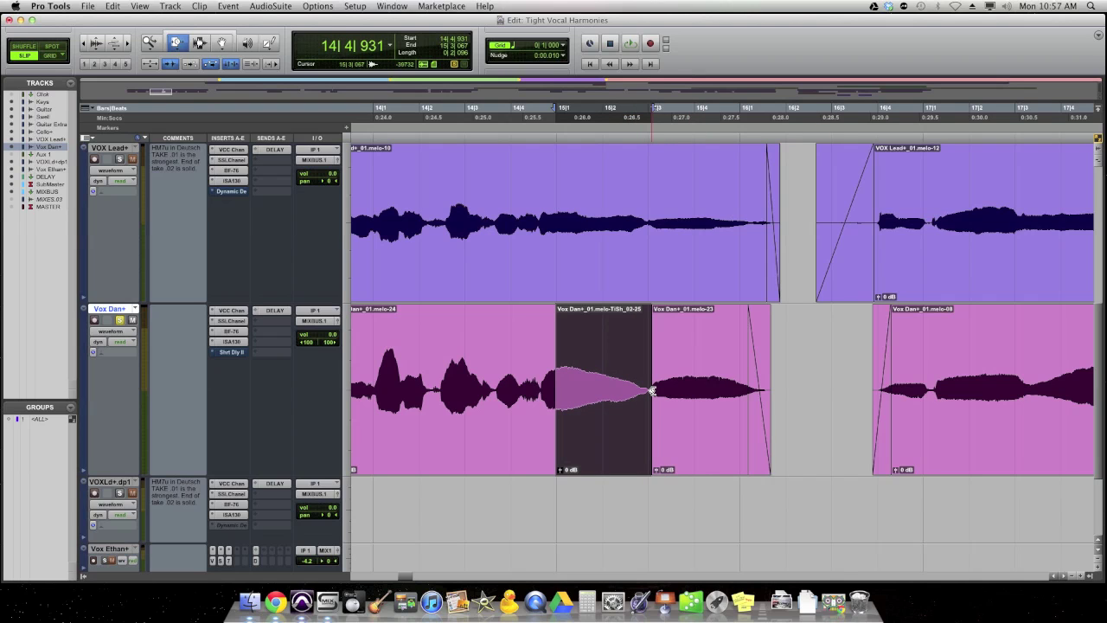
{"action": "key", "text": "super+z"}
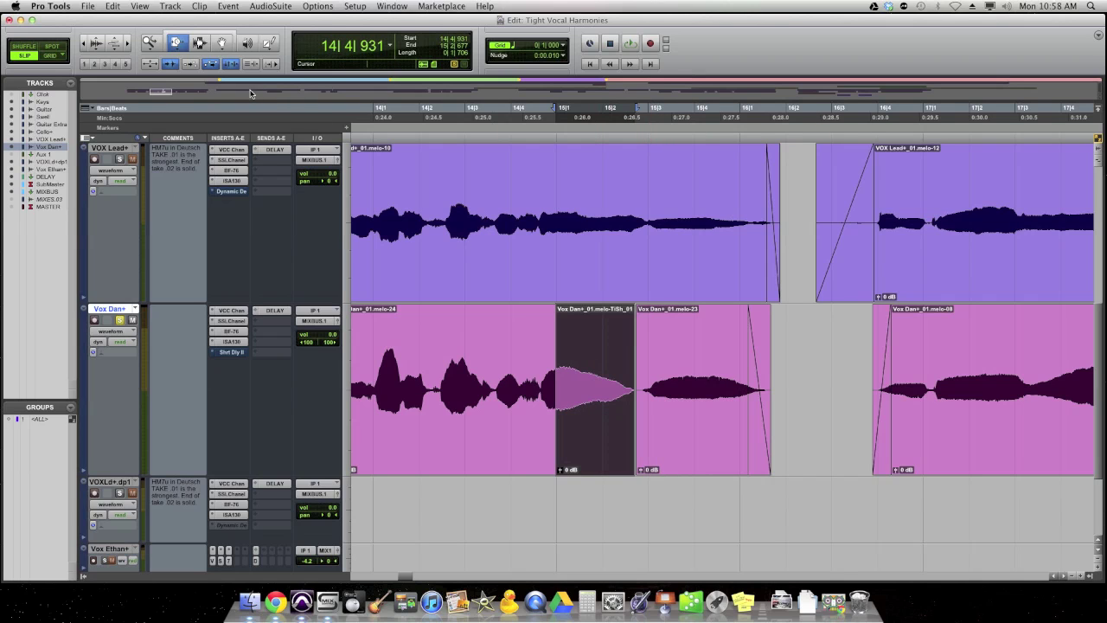
{"action": "left_click", "coordinate": [177, 44]}
{"action": "left_click", "coordinate": [208, 49]}
{"action": "key", "text": "super+7"}
Play the soloed harmony vocal from 14|4|315 through the end of the short middle clip.
{"action": "left_click", "coordinate": [597, 339]}
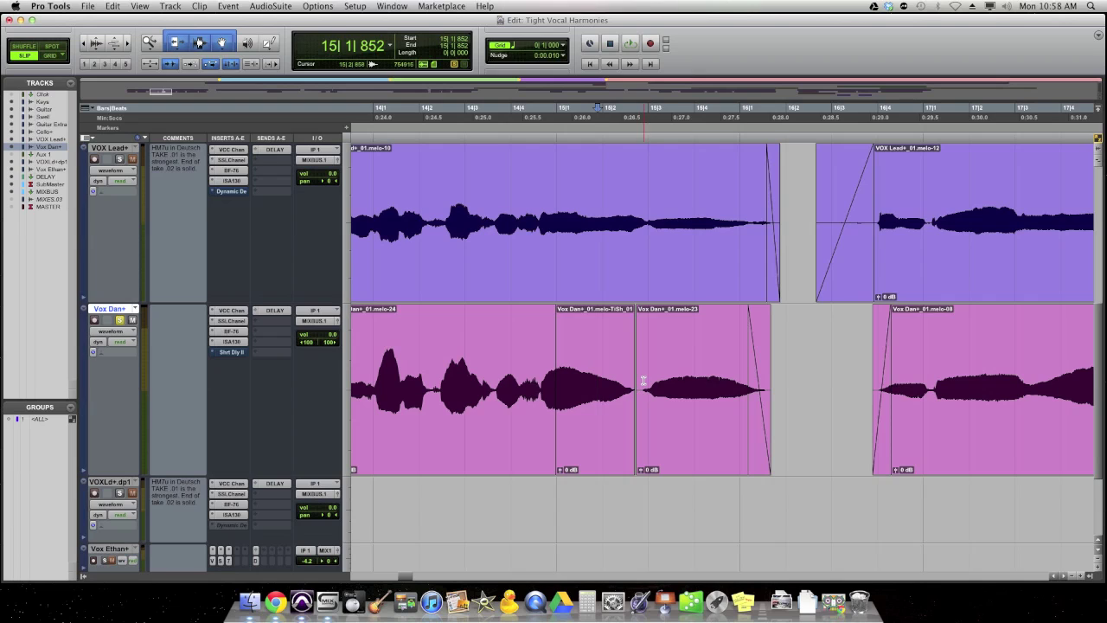
{"action": "left_click", "coordinate": [524, 366]}
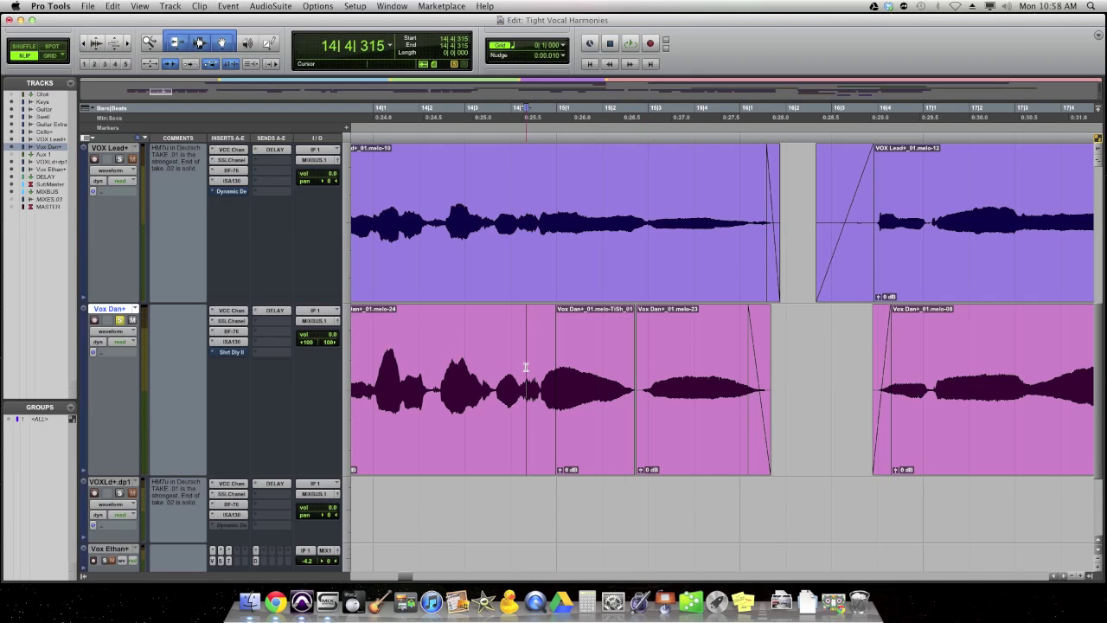
{"action": "key", "text": "space"}
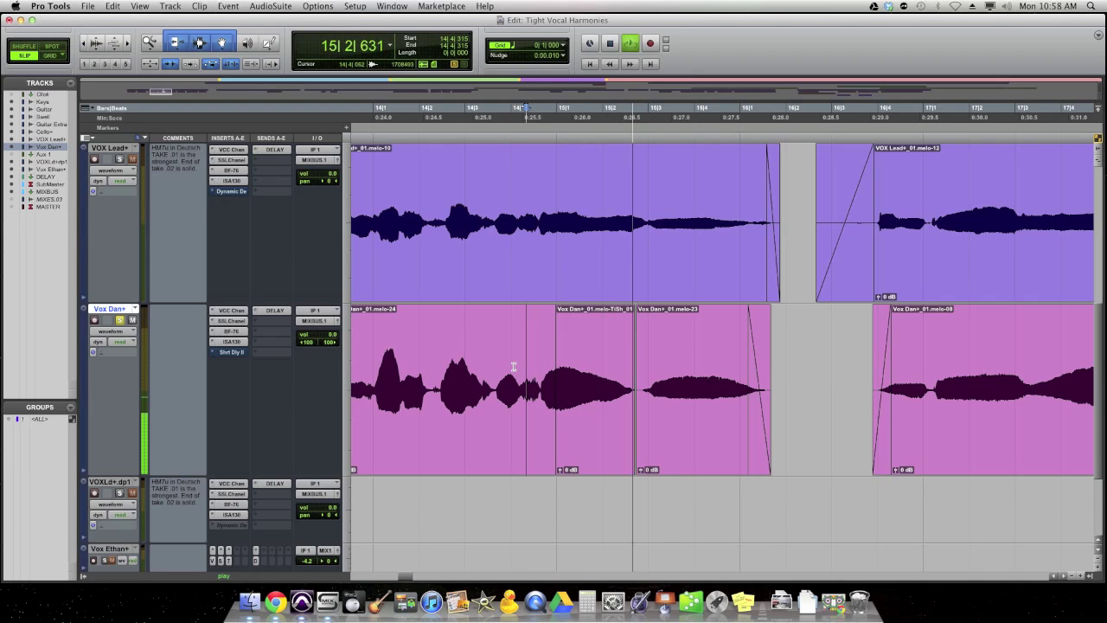
{"action": "key", "text": "space"}
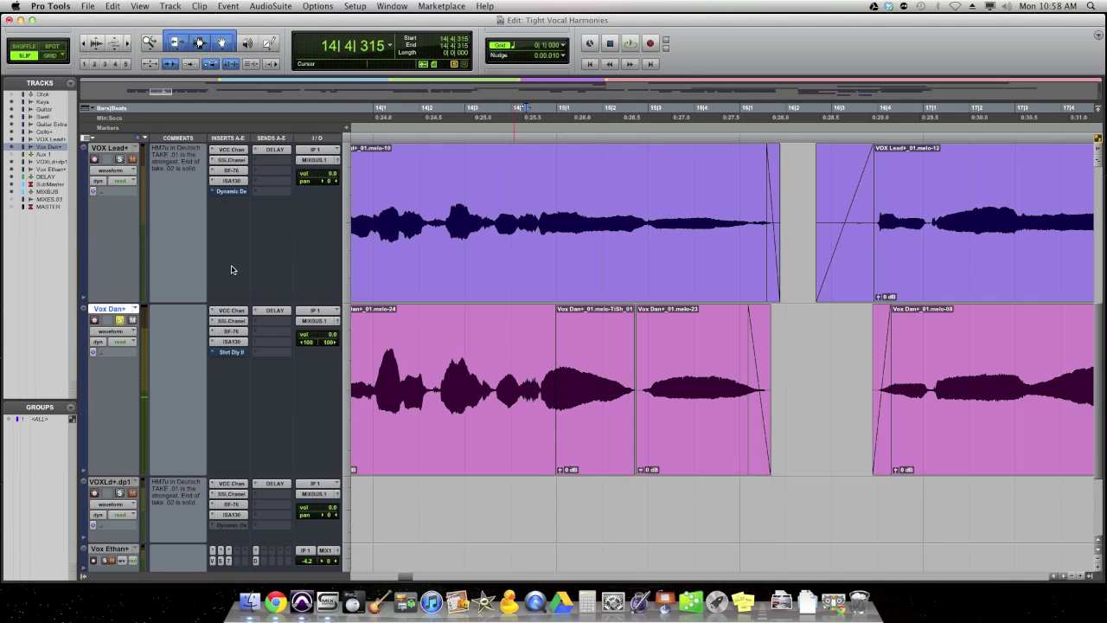
Solo the lead together with the harmony vocal and play both from 14|2|448 through bar 19.
{"action": "left_click", "coordinate": [440, 356]}
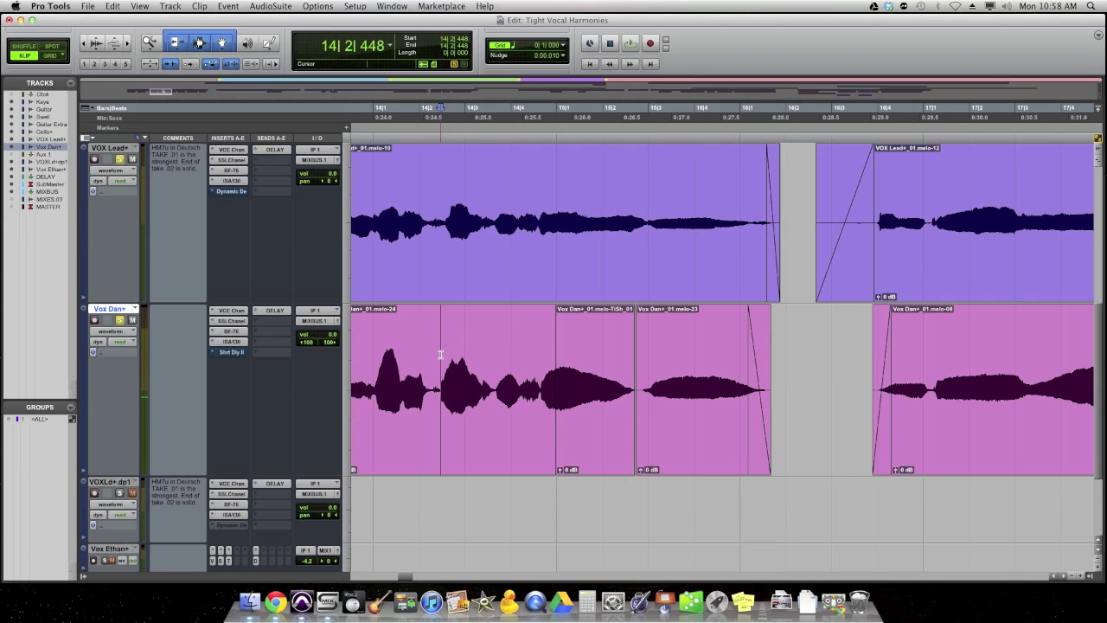
{"action": "key", "text": "space"}
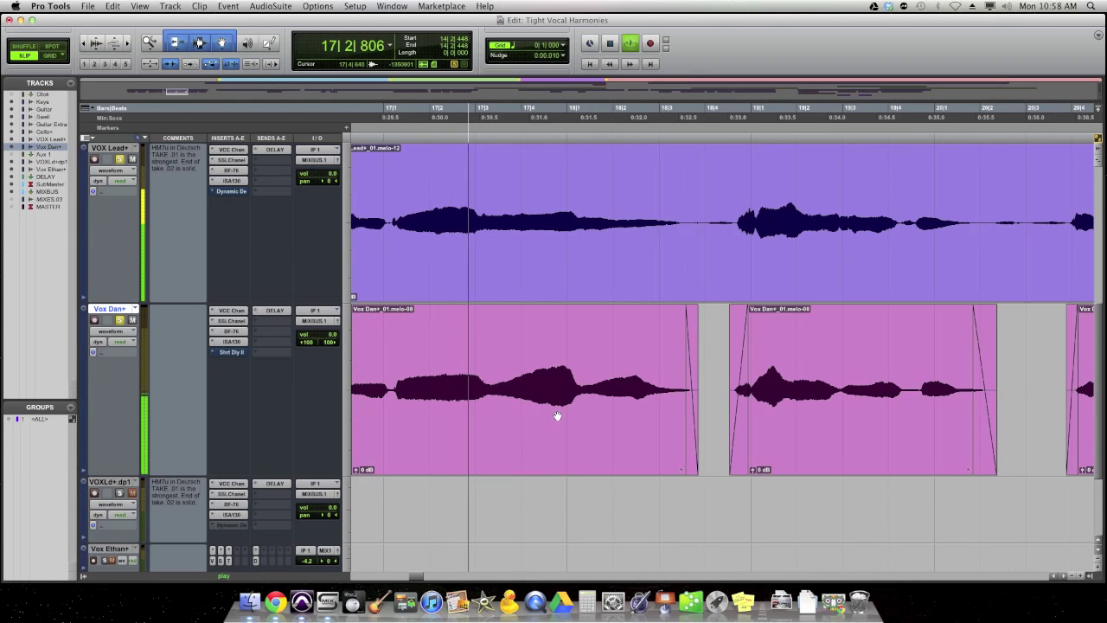
{"action": "scroll", "coordinate": [556, 415], "scroll_direction": "down", "scroll_amount": 3}
{"action": "scroll", "coordinate": [562, 415], "scroll_direction": "up", "scroll_amount": 5}
{"action": "scroll", "coordinate": [568, 416], "scroll_direction": "down", "scroll_amount": 2}
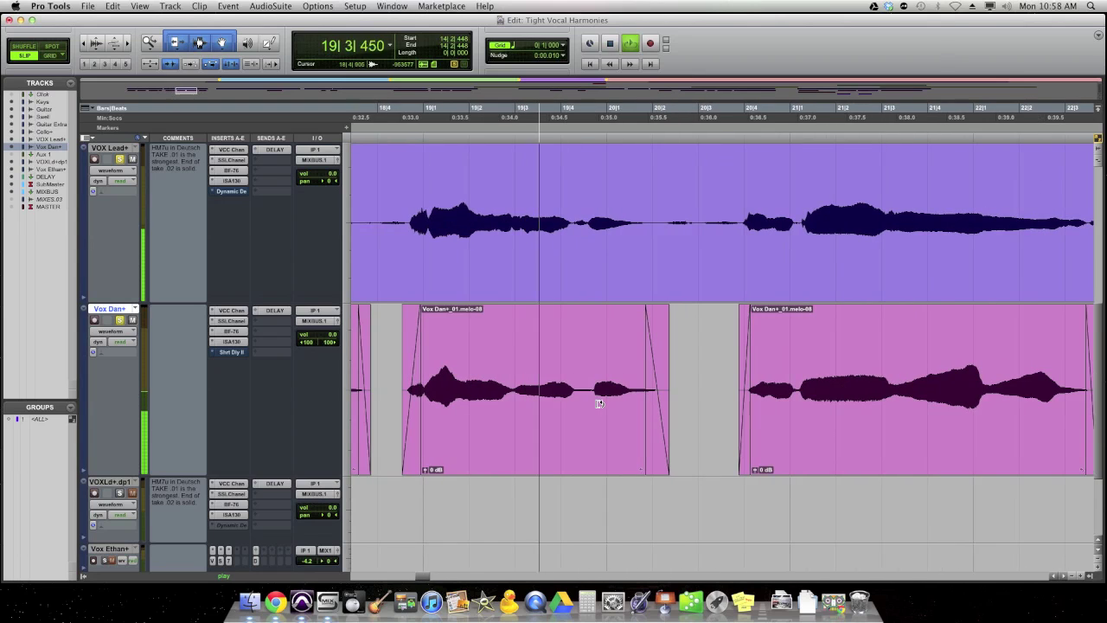
{"action": "key", "text": "space"}
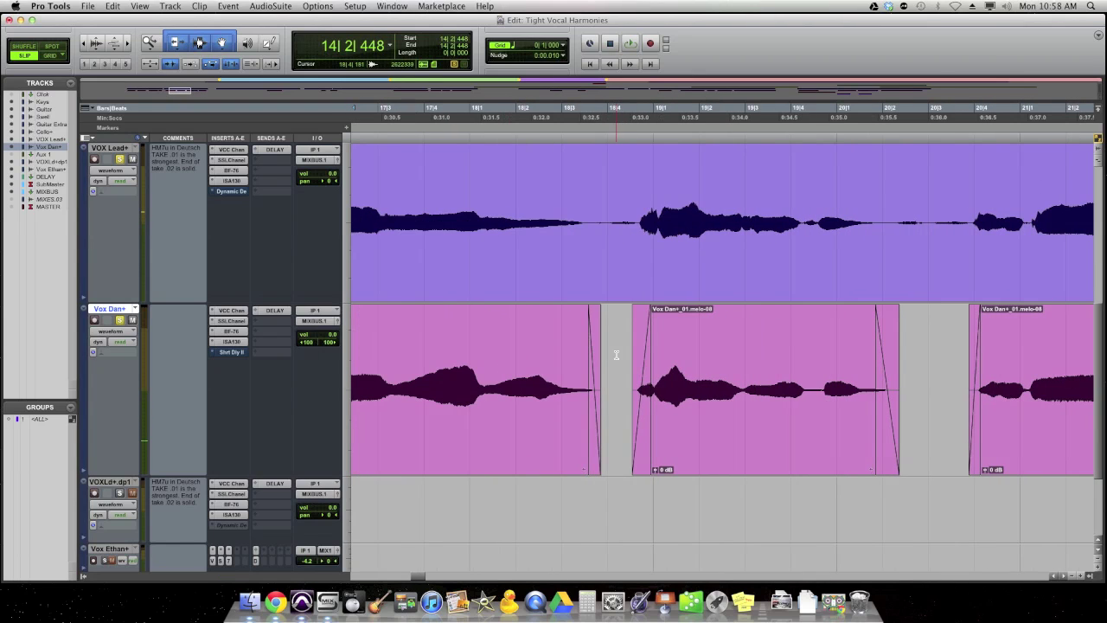
Highlight the lead's pause at 18|3|730, solo only the harmony vocal and play it from 17|3|369 into bar 23.
{"action": "left_click_drag", "start_coordinate": [595, 216], "coordinate": [641, 220]}
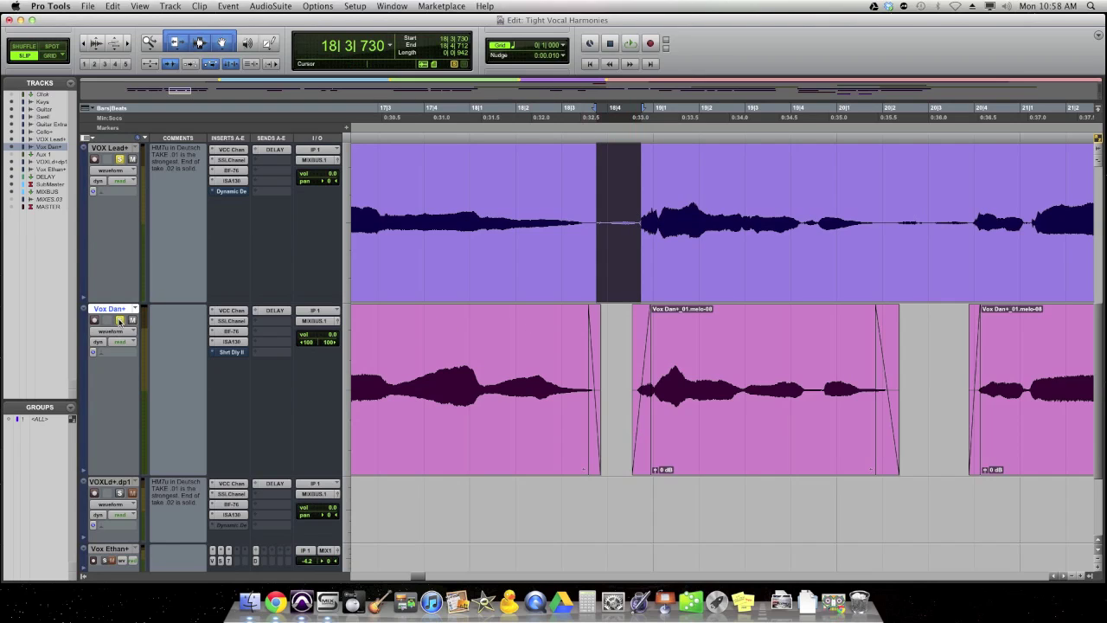
{"action": "left_click", "coordinate": [396, 339]}
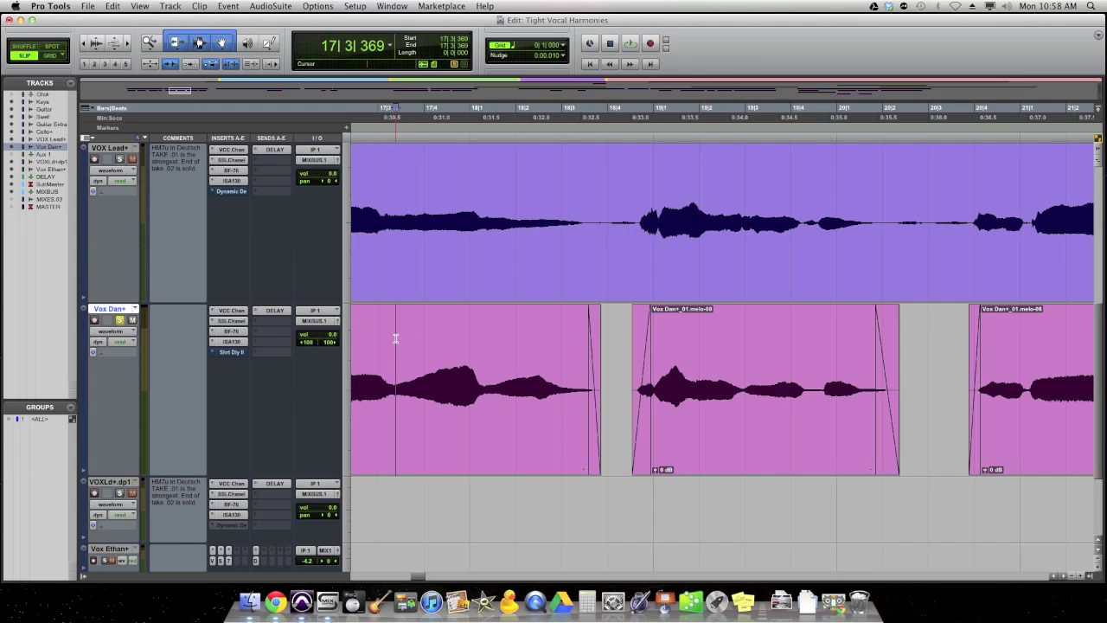
{"action": "key", "text": "space"}
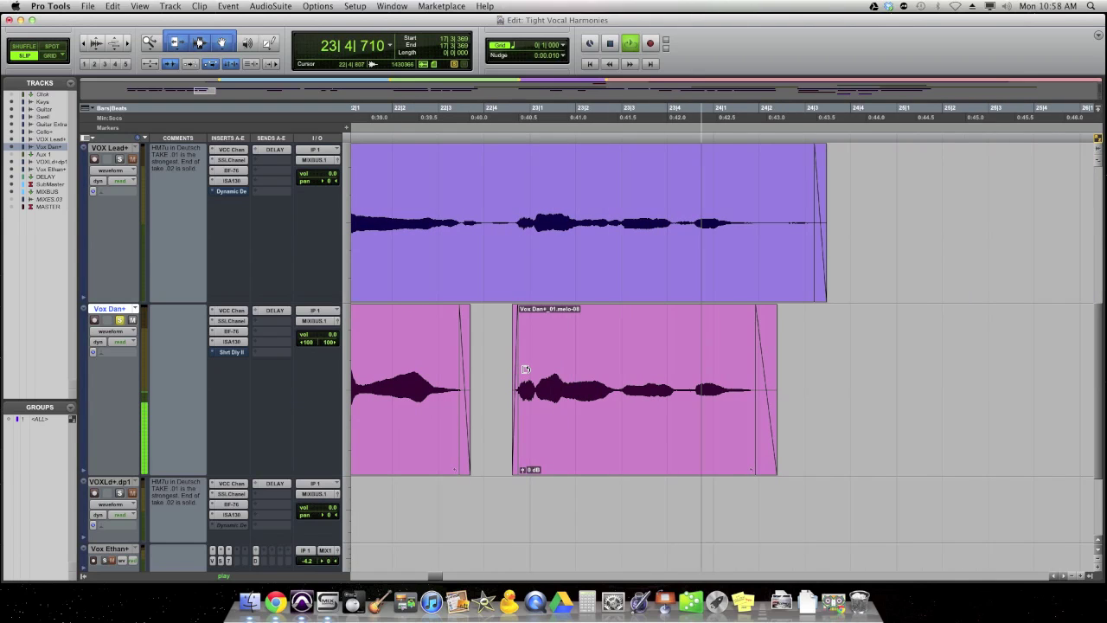
{"action": "key", "text": "space"}
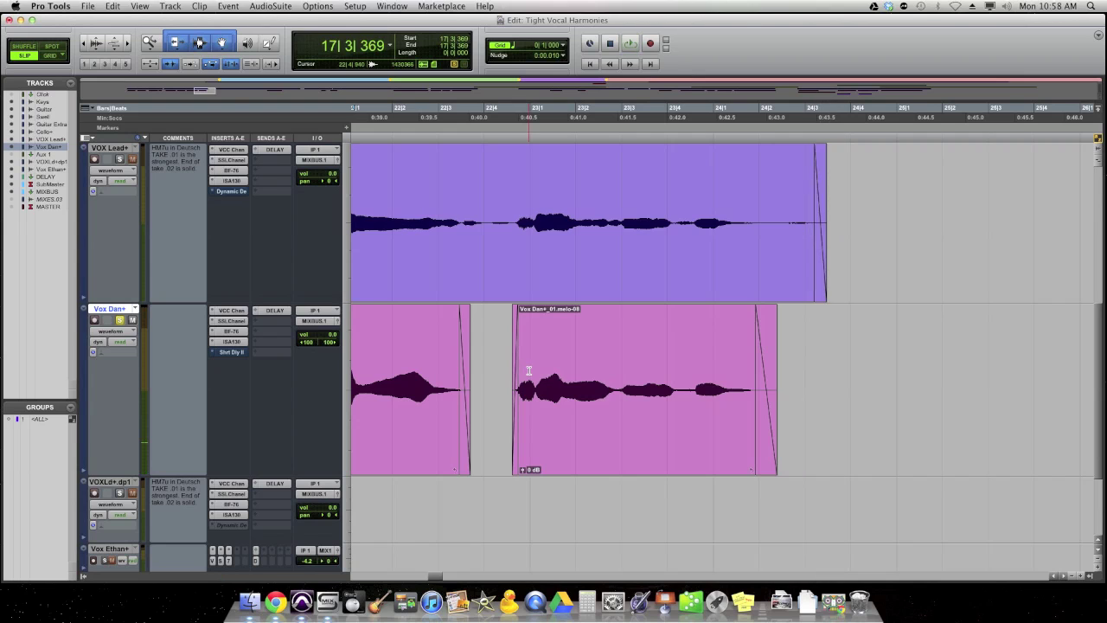
Examine the gaps between the harmony clips from bar 9 to bar 24, highlighting the one at 16|2|121.
{"action": "key", "text": "r"}
{"action": "scroll", "coordinate": [534, 369], "scroll_direction": "left", "scroll_amount": 3}
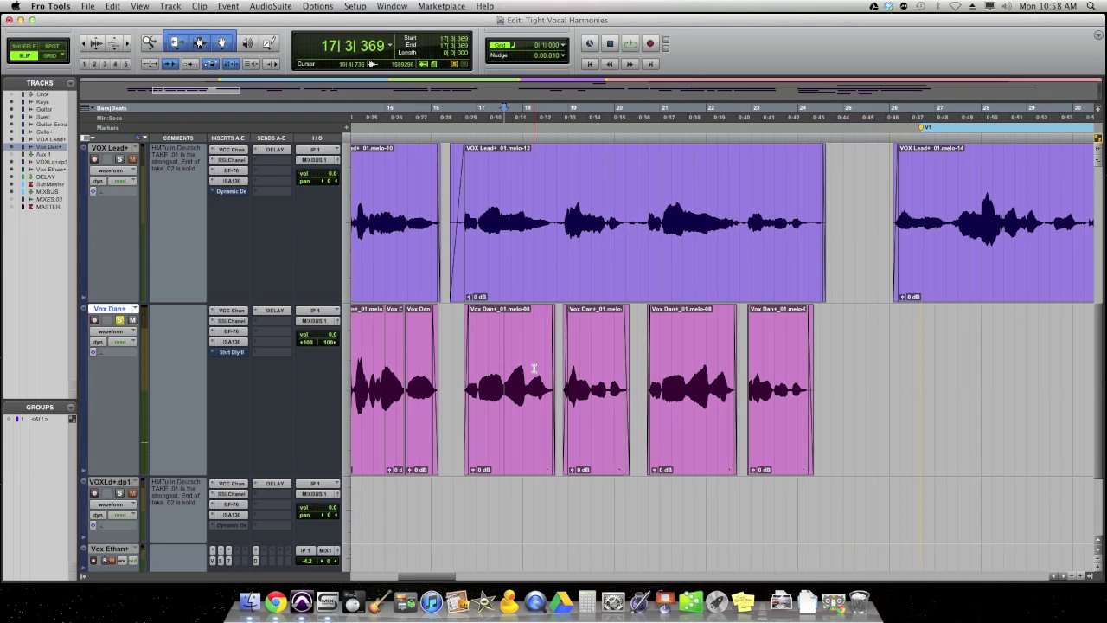
{"action": "left_click", "coordinate": [528, 372]}
{"action": "scroll", "coordinate": [527, 373], "scroll_direction": "left", "scroll_amount": 12}
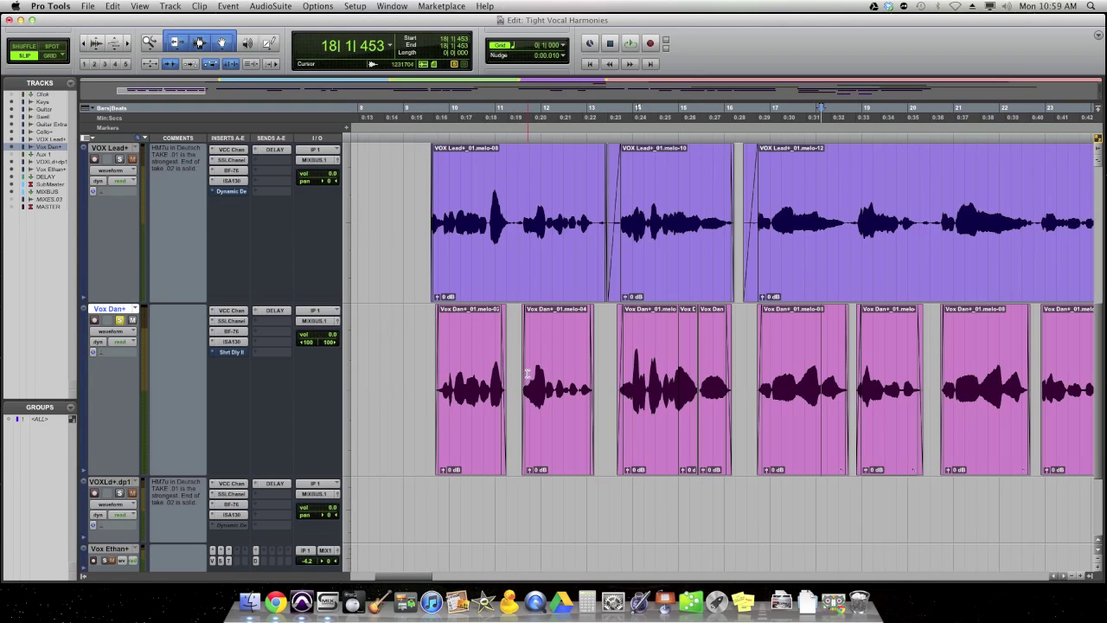
{"action": "left_click", "coordinate": [511, 364]}
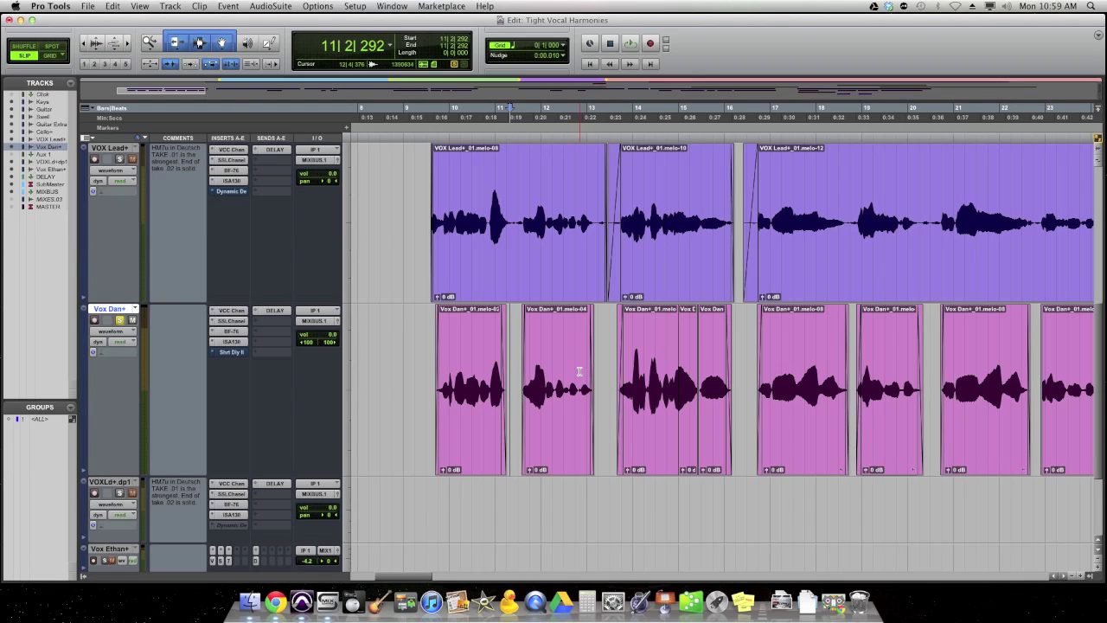
{"action": "scroll", "coordinate": [586, 370], "scroll_direction": "right", "scroll_amount": 3}
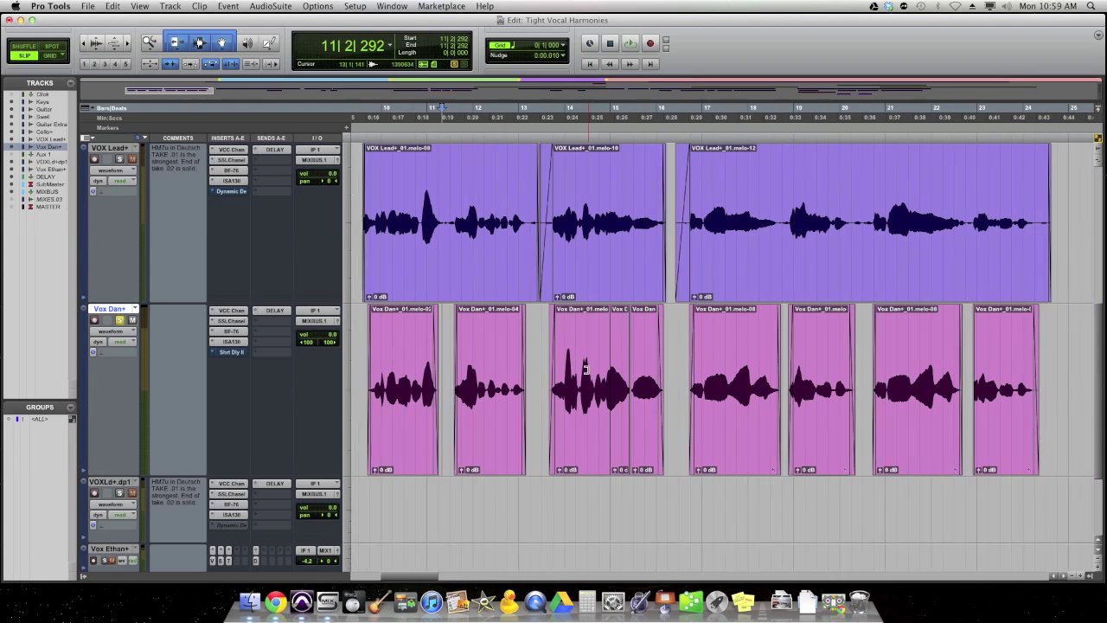
{"action": "mouse_move", "coordinate": [672, 360]}
{"action": "left_mouse_down"}
{"action": "mouse_move", "coordinate": [654, 360]}
{"action": "mouse_move", "coordinate": [671, 360]}
{"action": "left_mouse_up"}
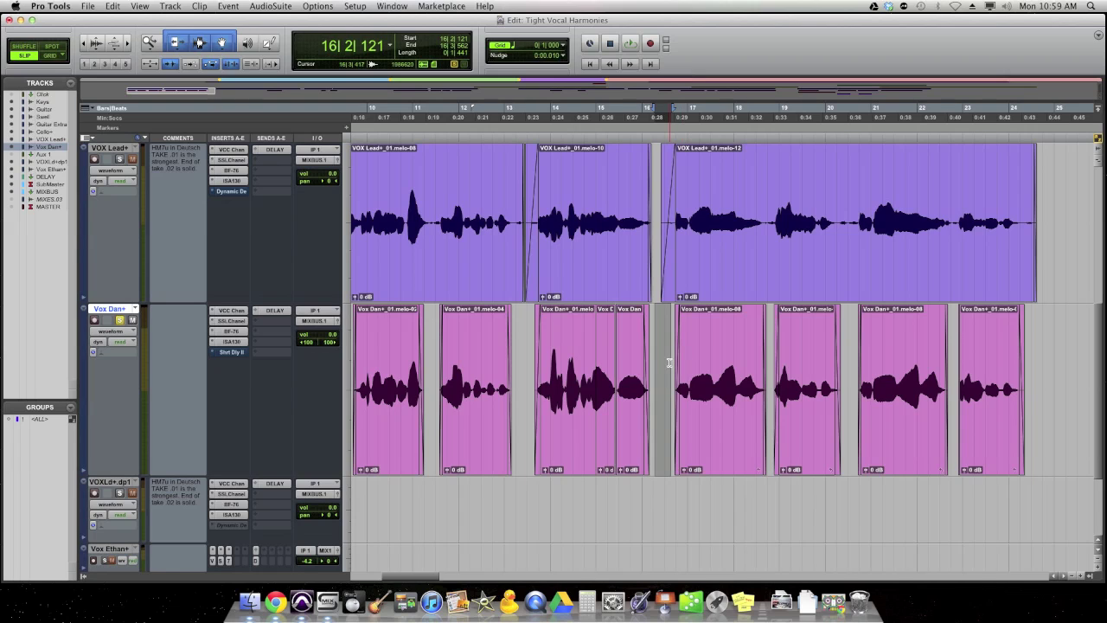
{"action": "scroll", "coordinate": [386, 317], "scroll_direction": "left", "scroll_amount": 3}
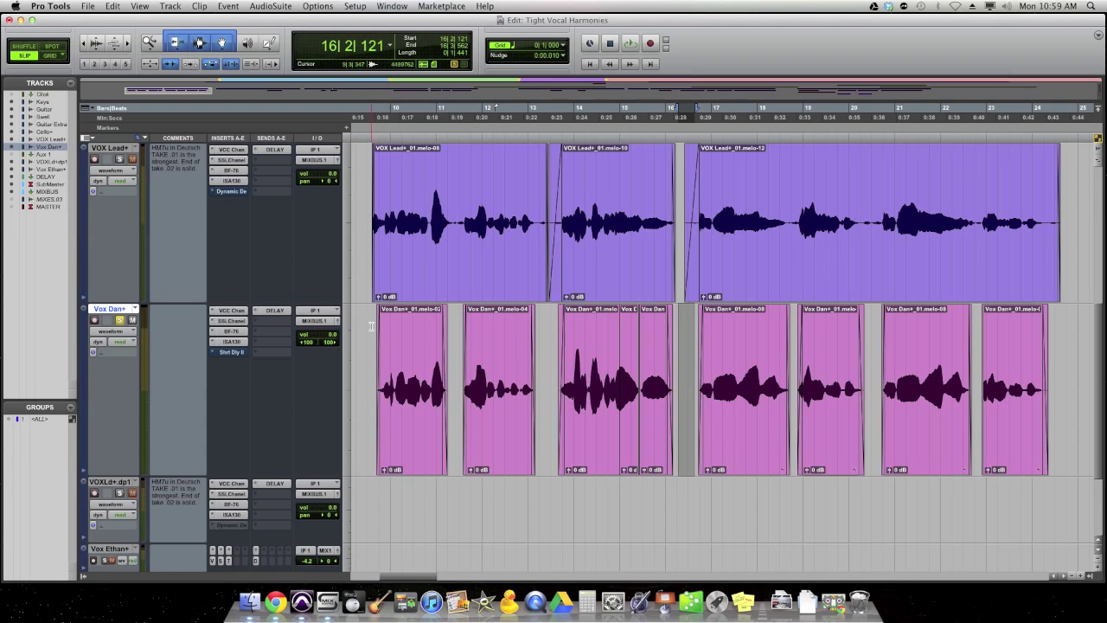
Select the three lead vocal clips spanning 9|3|395 to 24|3|463 for comparison with the harmony clips.
{"action": "left_click", "coordinate": [372, 326]}
{"action": "double_click", "coordinate": [430, 275]}
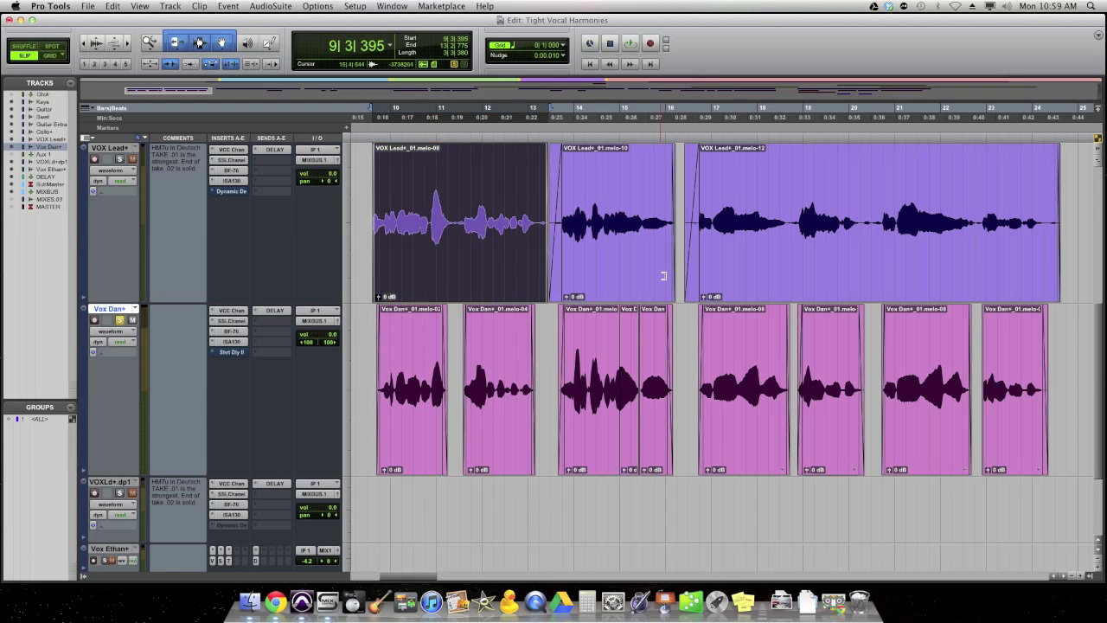
{"action": "left_click", "coordinate": [640, 278], "text": "shift"}
{"action": "left_click", "coordinate": [761, 277], "text": "shift"}
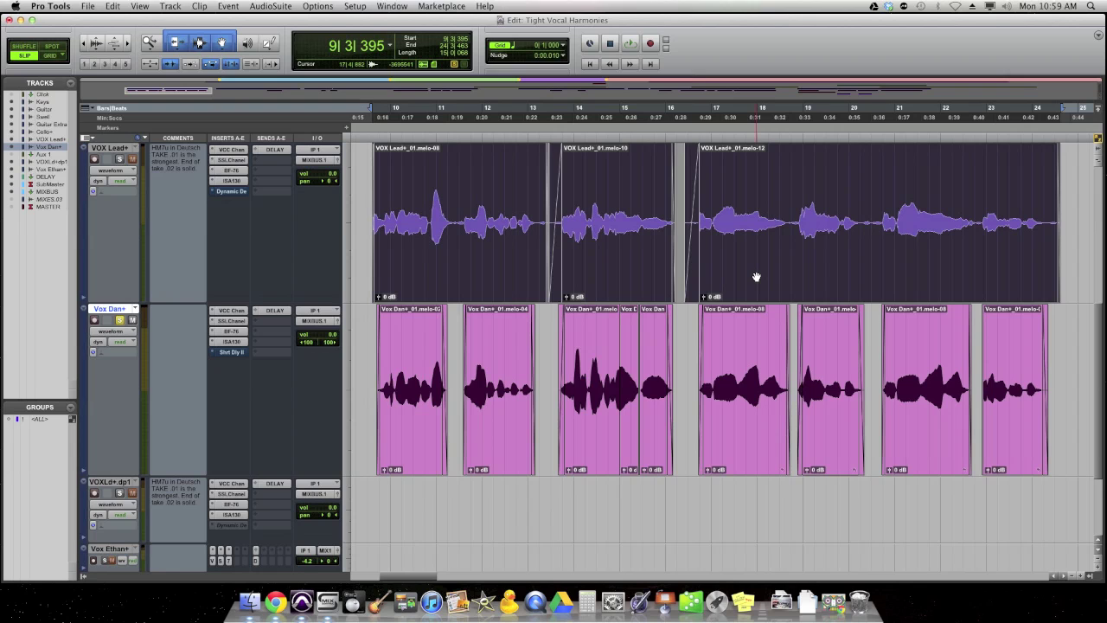
Unsolo the harmony vocal and play the full mix from the chorus harmony entry at 58|4|022 into bar 64.
{"action": "left_click", "coordinate": [121, 320]}
{"action": "key", "text": "super+bracketleft"}
{"action": "key", "text": "super+bracketleft"}
{"action": "scroll", "coordinate": [500, 312], "scroll_direction": "right", "scroll_amount": 5}
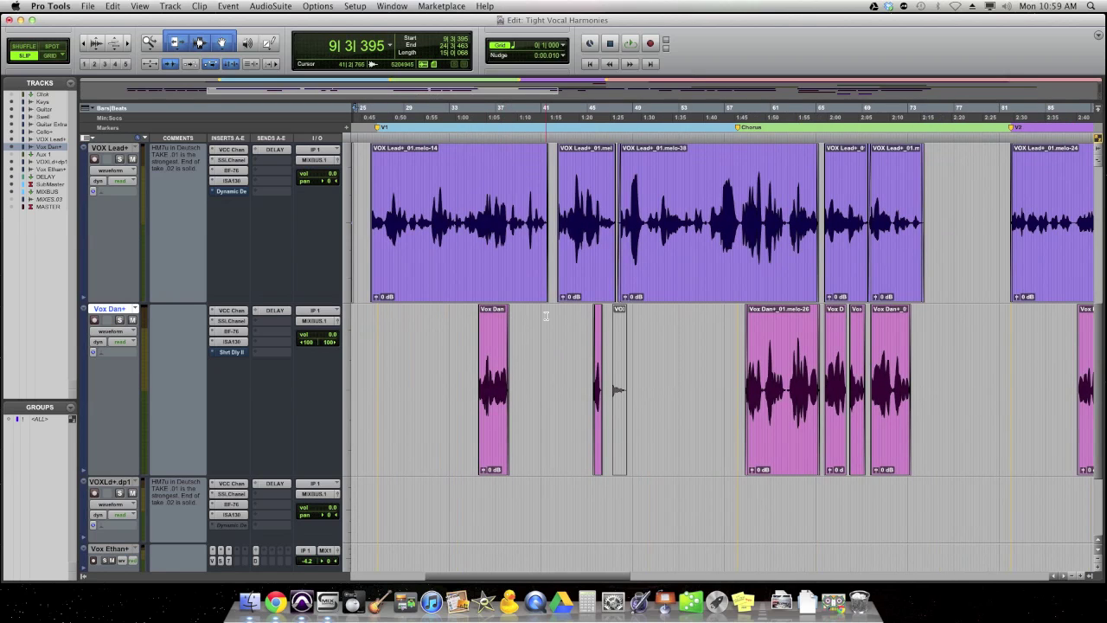
{"action": "left_click", "coordinate": [637, 320]}
{"action": "key", "text": "space"}
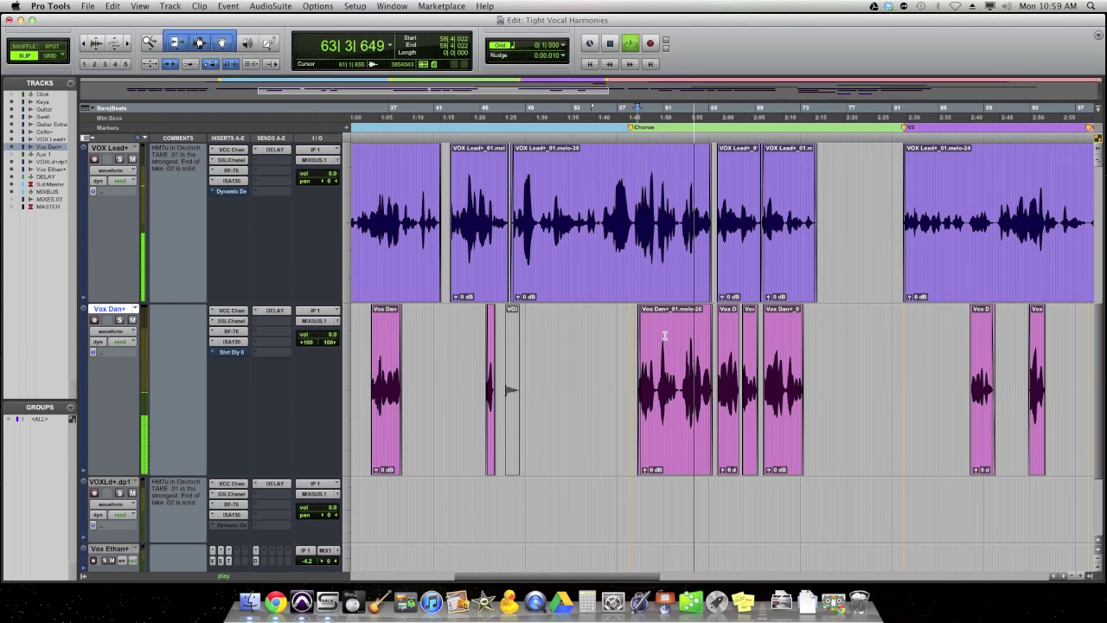
{"action": "scroll", "coordinate": [662, 336], "scroll_direction": "right", "scroll_amount": 5}
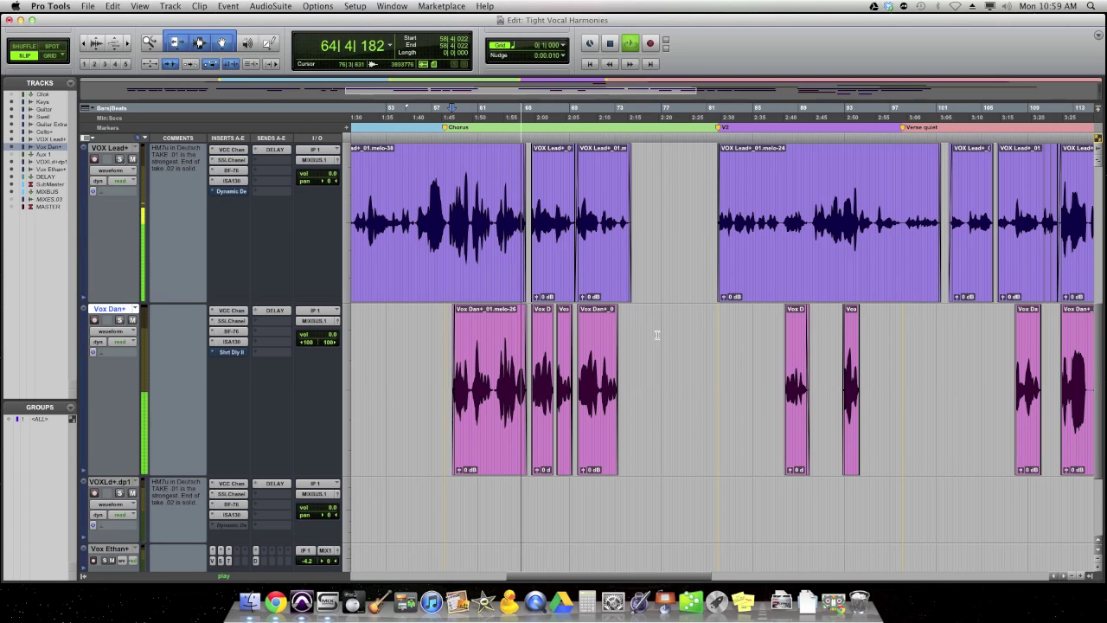
{"action": "key", "text": "space"}
Play the full mix from the harmony clips after the Verse quiet marker, restarting at 115|1|781 and stopping around bar 121.
{"action": "scroll", "coordinate": [662, 336], "scroll_direction": "right", "scroll_amount": 14}
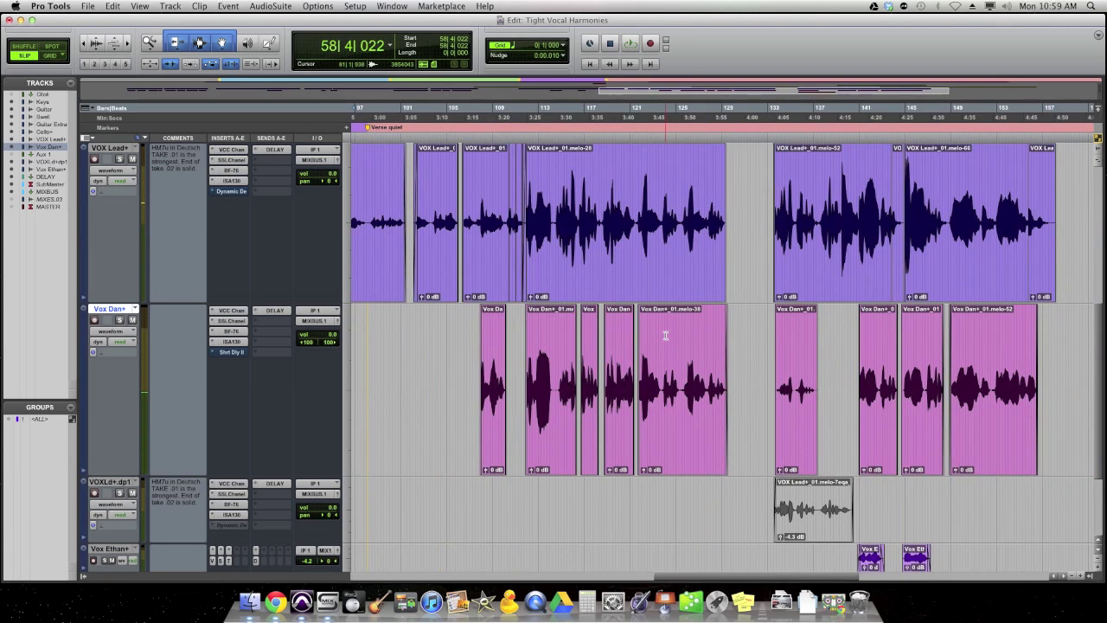
{"action": "left_click", "coordinate": [563, 334]}
{"action": "key", "text": "space"}
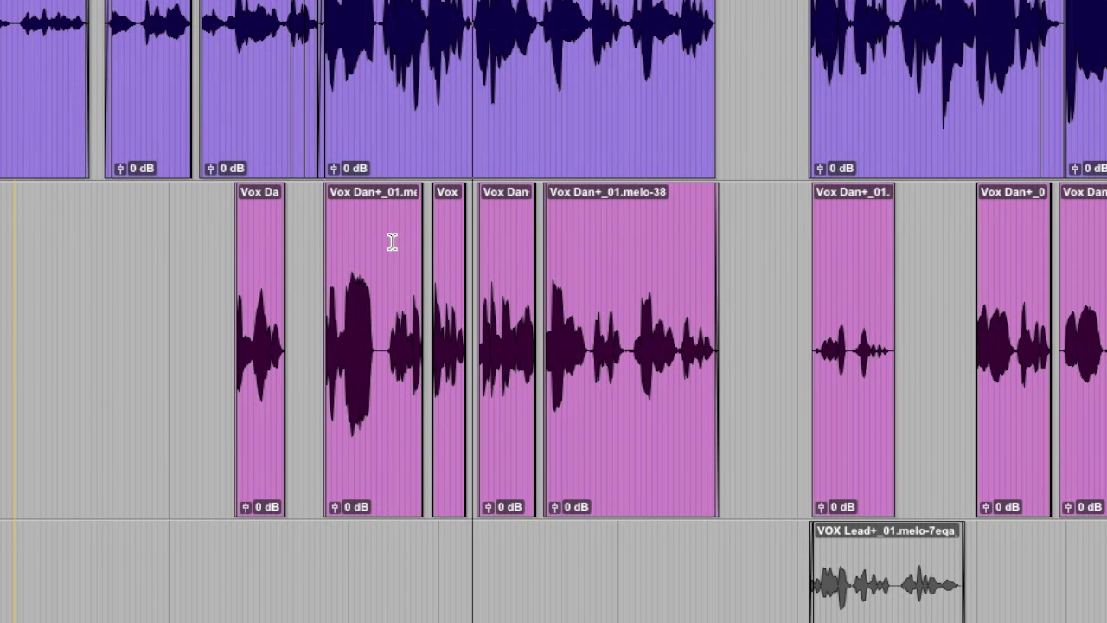
{"action": "left_click", "coordinate": [394, 242]}
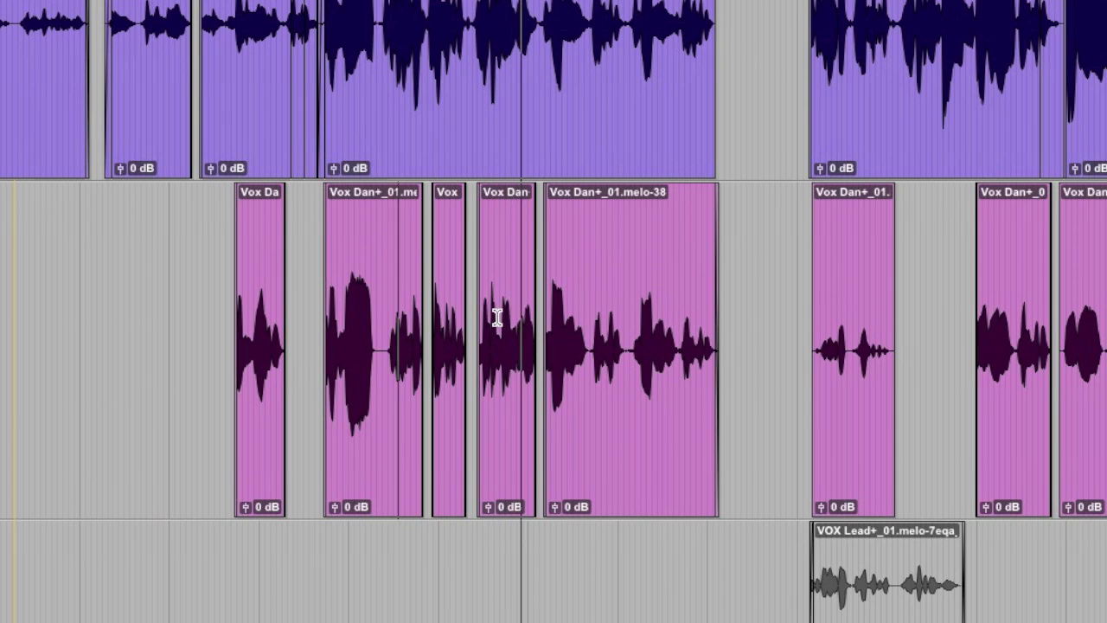
{"action": "key", "text": "t"}
{"action": "key", "text": "t"}
{"action": "key", "text": "t"}
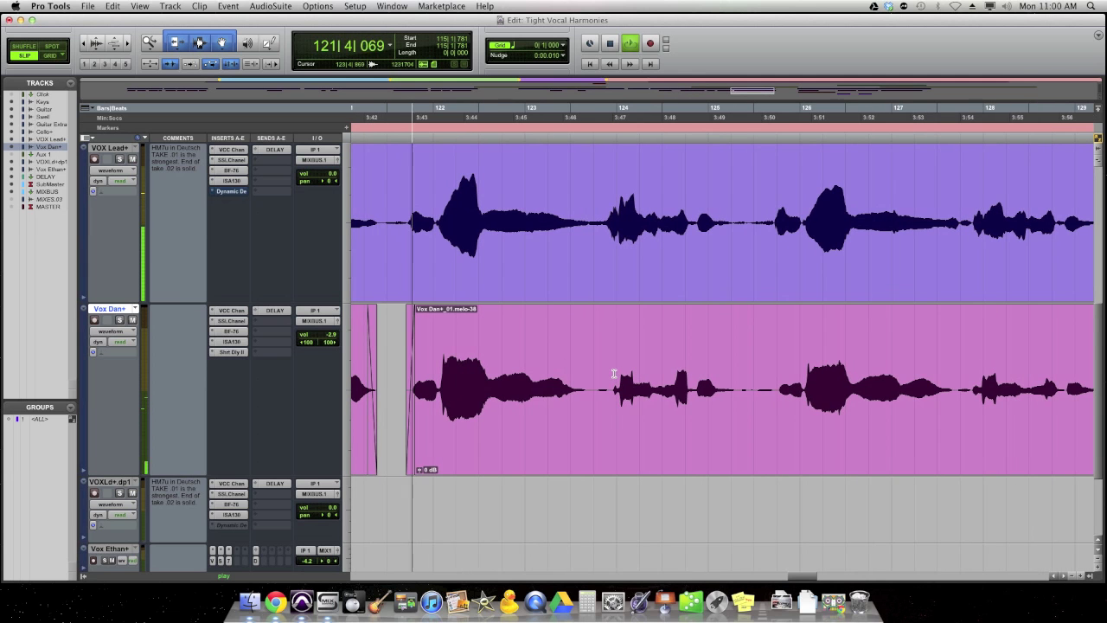
{"action": "key", "text": "space"}
Highlight the short harmony phrase from 123|3|646 to 125|4|603 inside the clip that starts near bar 121.
{"action": "key", "text": "r"}
{"action": "left_click", "coordinate": [557, 368]}
{"action": "left_click_drag", "start_coordinate": [655, 375], "coordinate": [756, 378]}
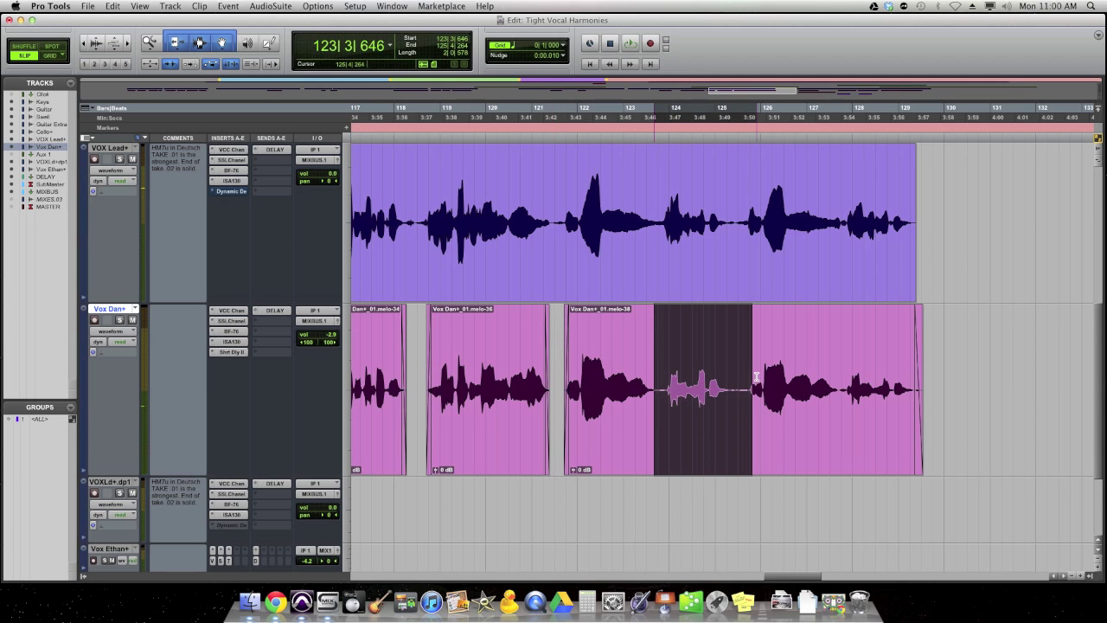
{"action": "key", "text": "r"}
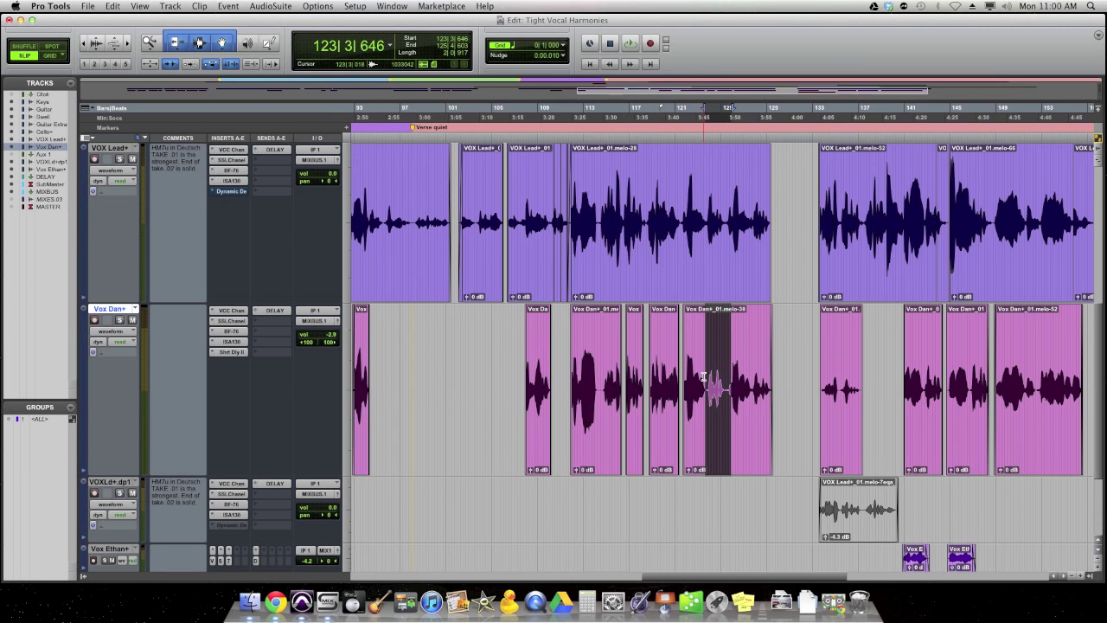